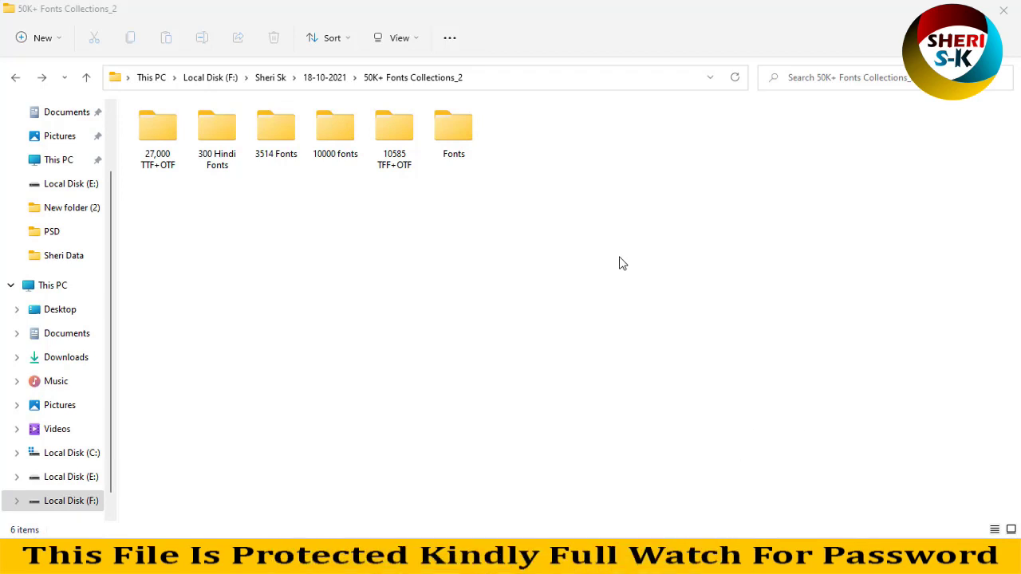
- Select each of the six font folders, from 27,000 TTF+OTF to Fonts, then bring up the folder's context menu
left_click(160, 137)
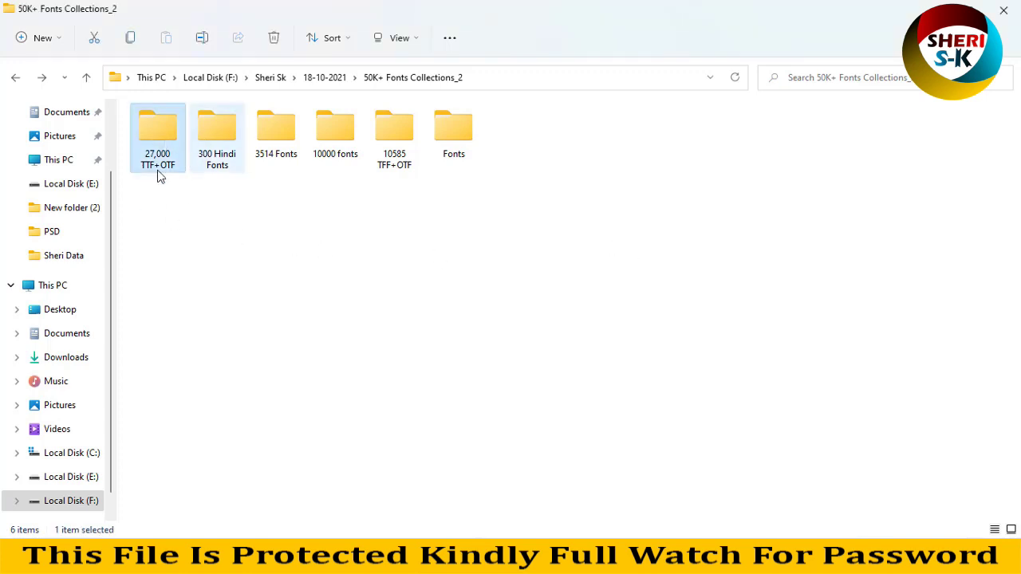
left_click(214, 143)
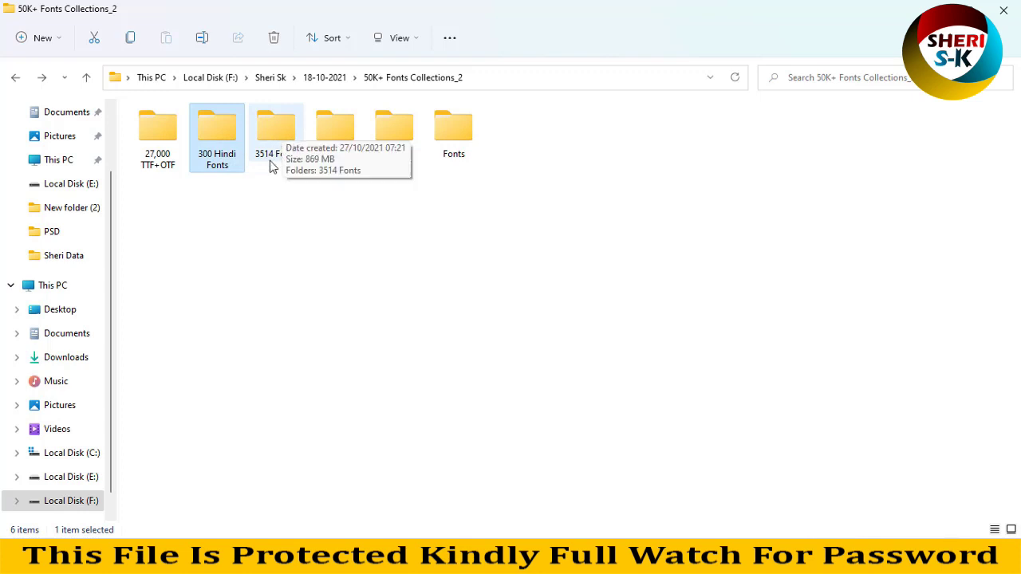
left_click(289, 139)
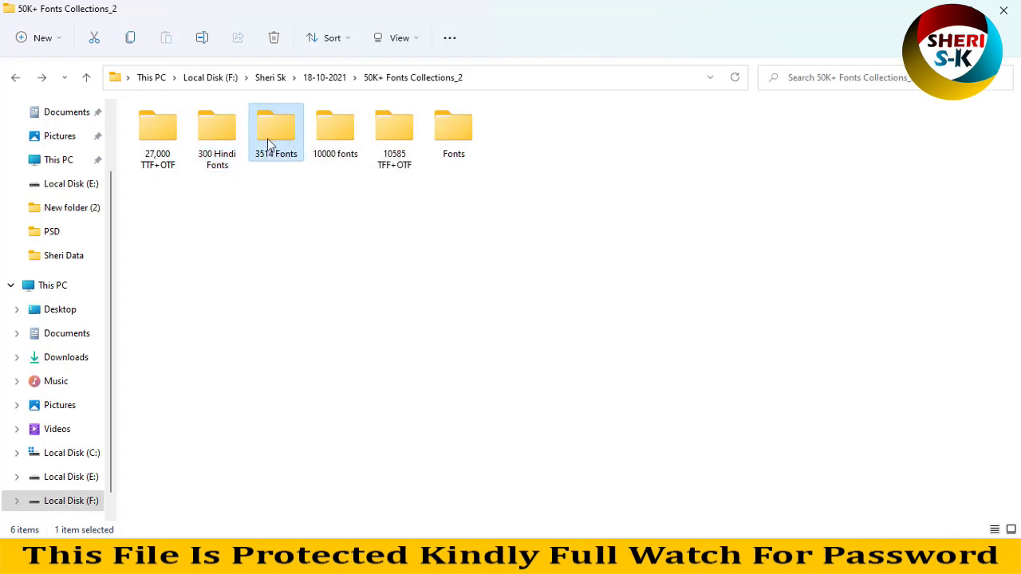
left_click(323, 146)
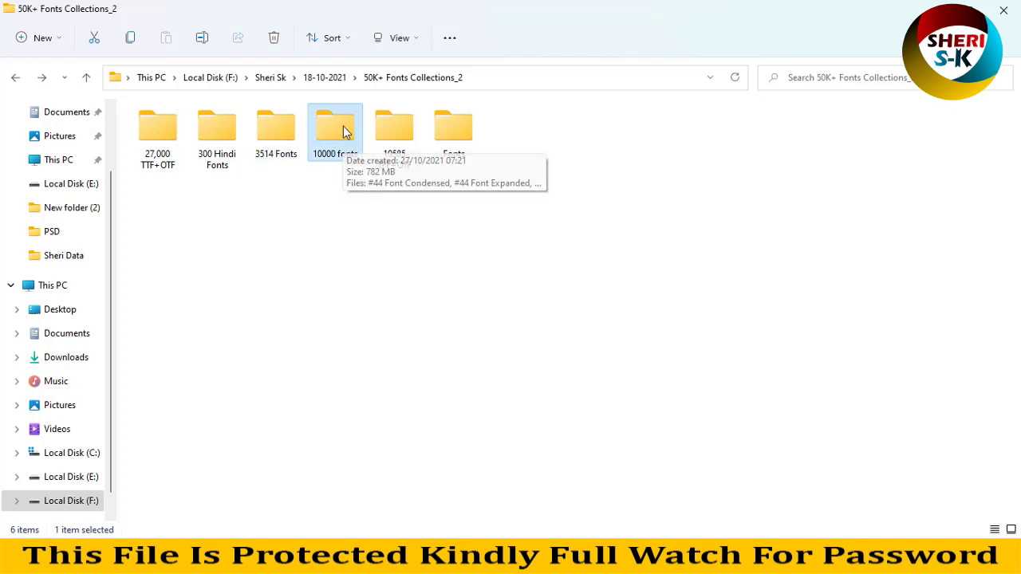
left_click(407, 164)
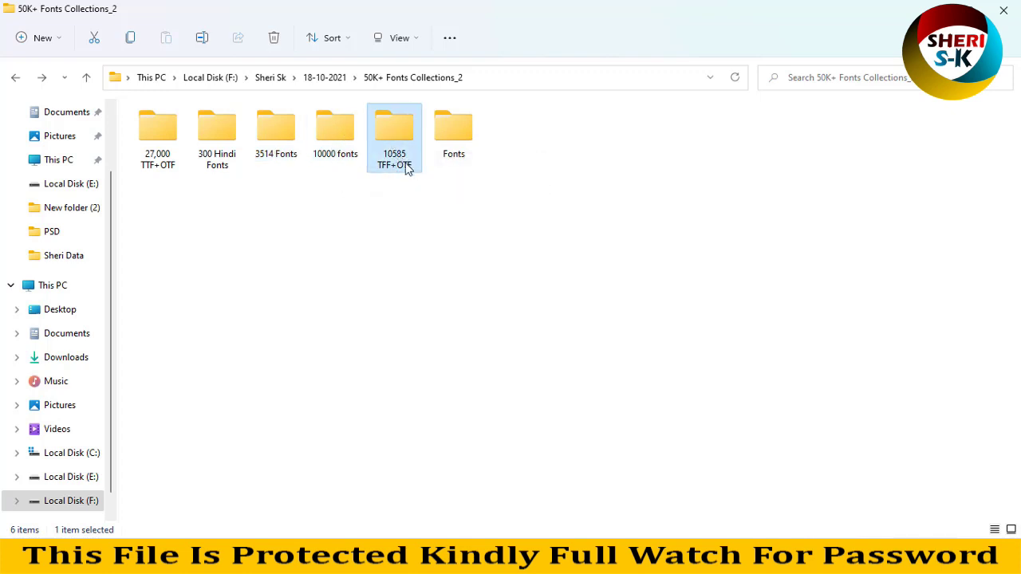
mouse_move(398, 164)
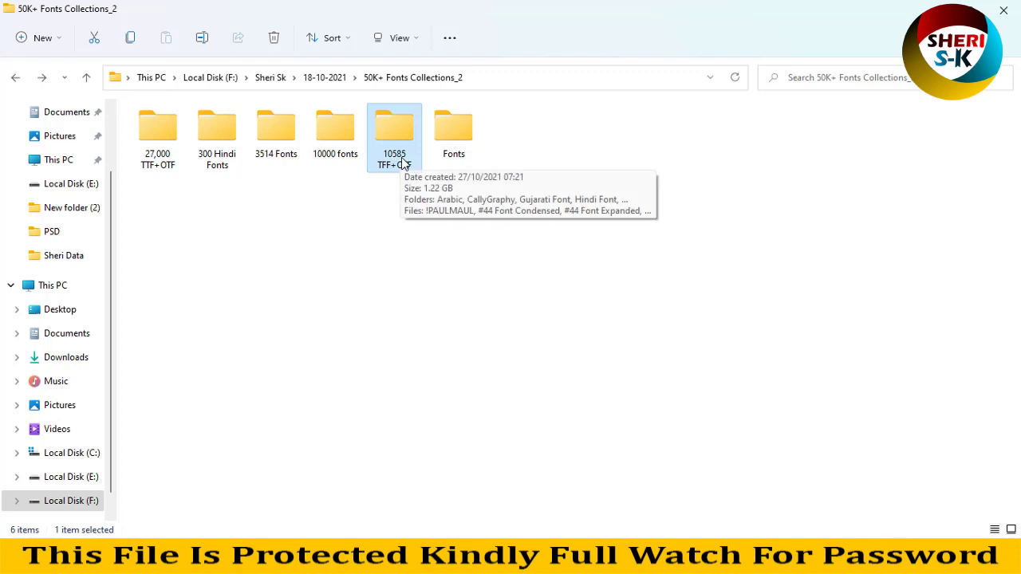
left_click(445, 160)
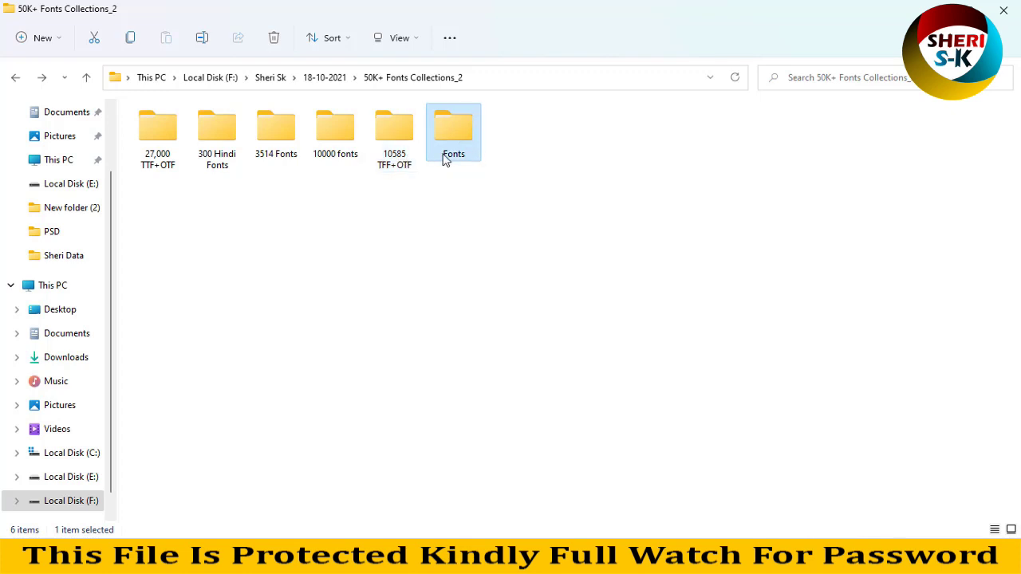
right_click(425, 251)
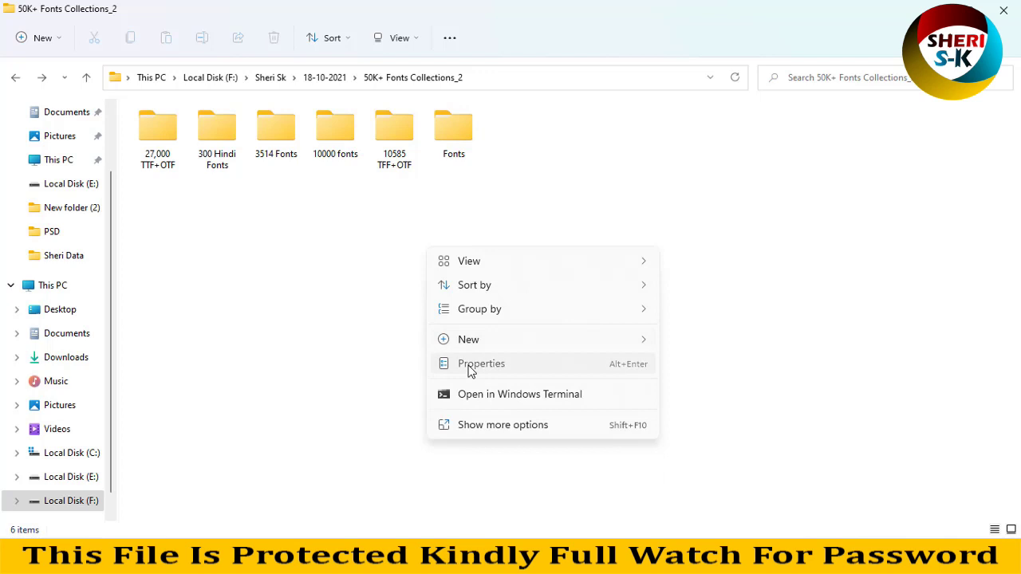
left_click(467, 364)
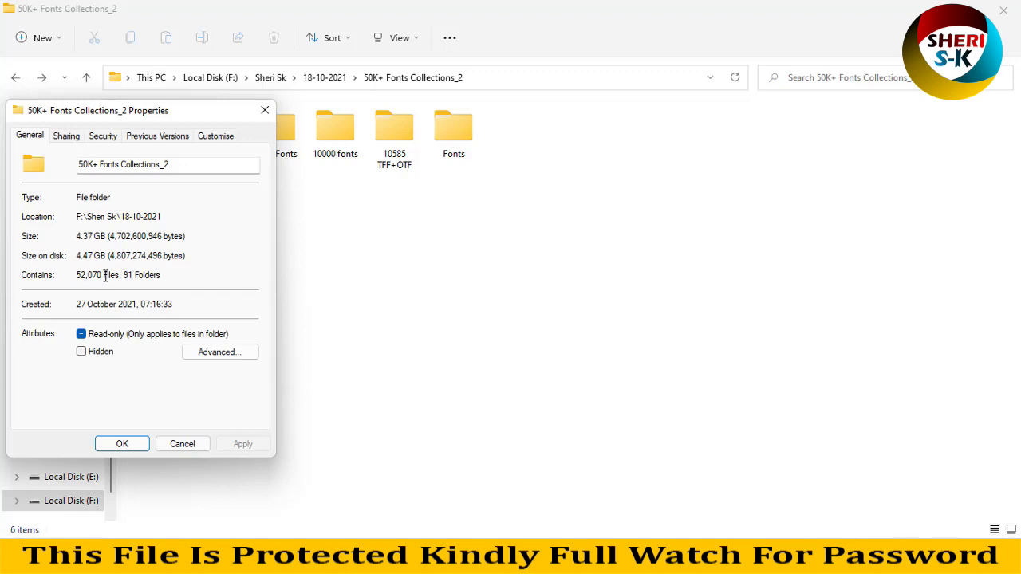
left_click(138, 447)
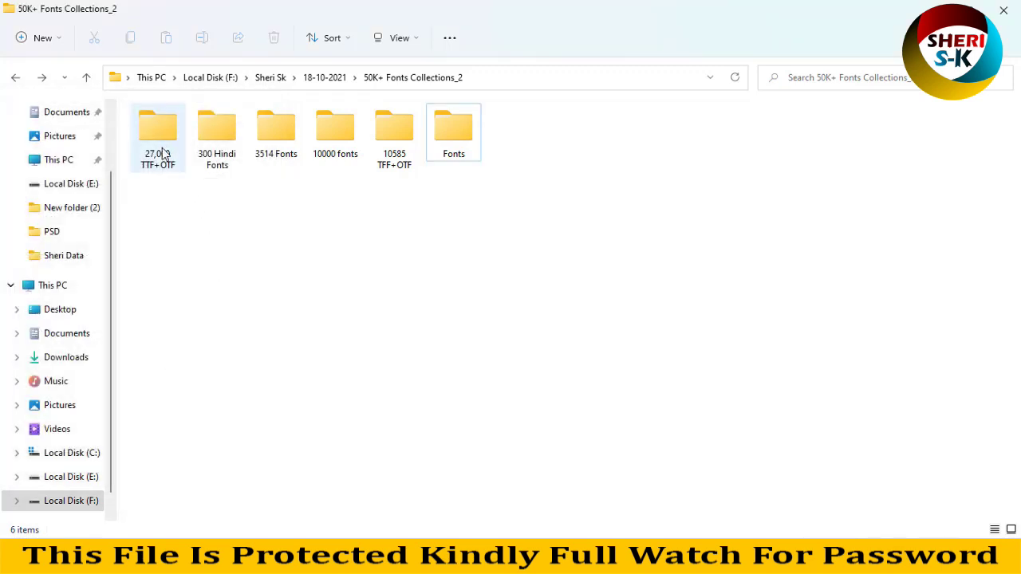
- Open the 27,000 TTF+OTF folder, show its fonts as large icons, and scroll through them
double_click(163, 135)
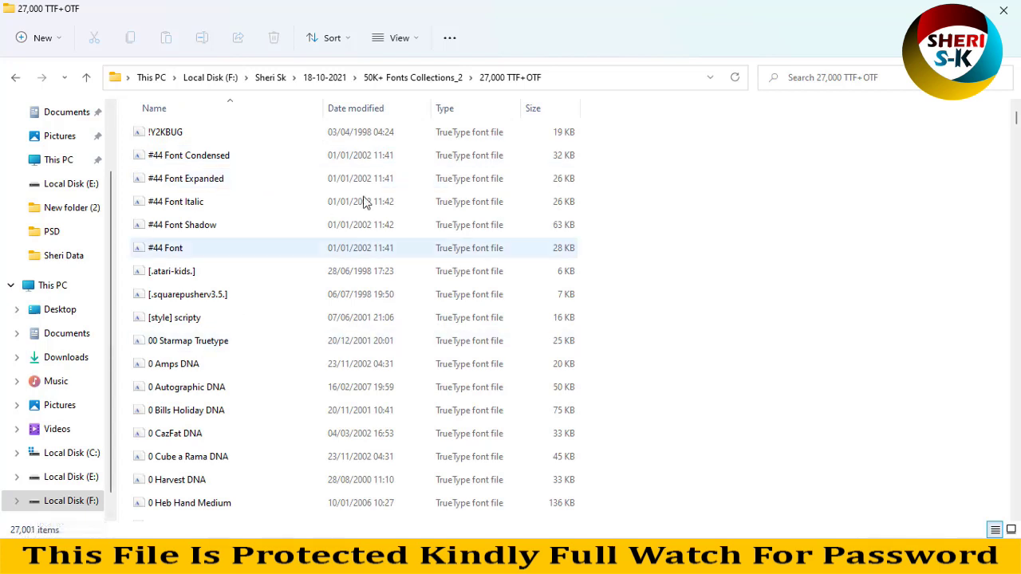
key("ctrl+shift+4")
scroll(405, 216, "up", 4, "ctrl")
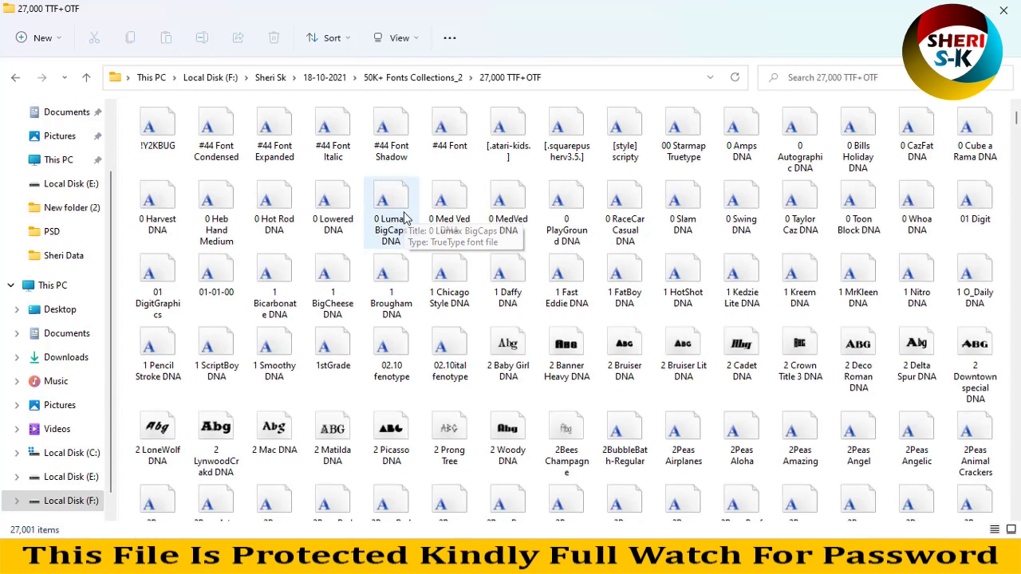
scroll(405, 226, "up", 1, "ctrl")
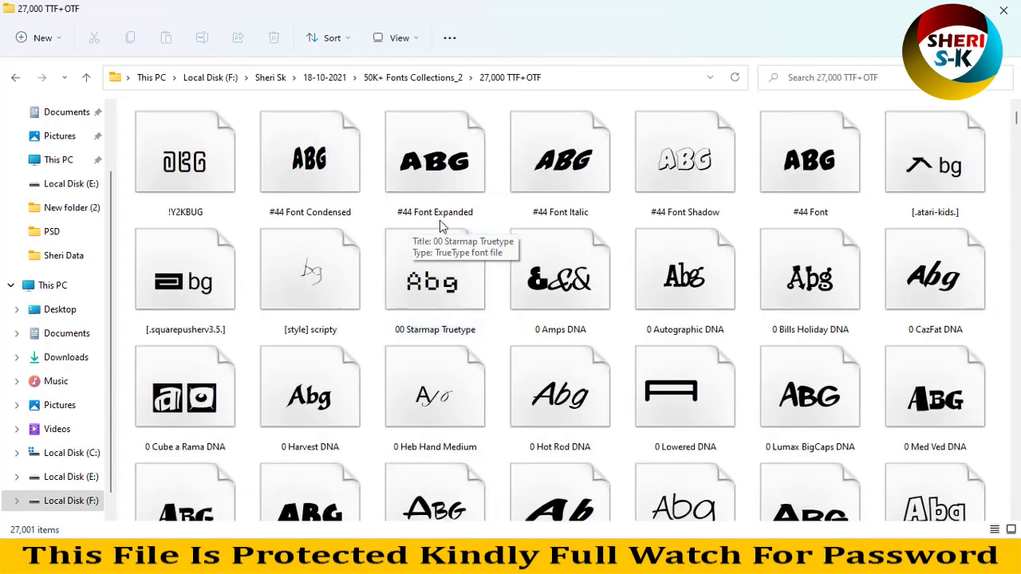
scroll(465, 214, "up", 1, "ctrl")
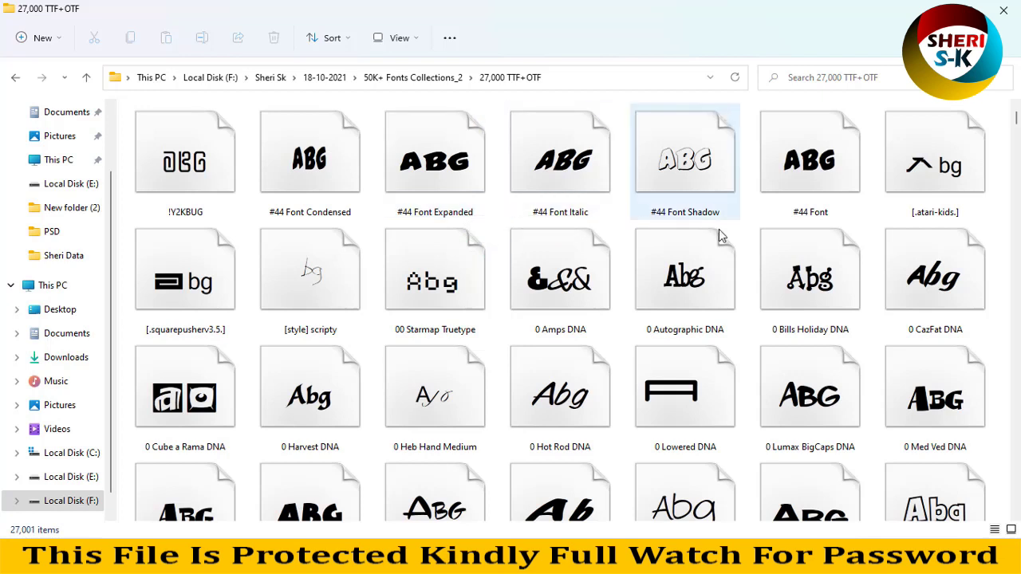
scroll(718, 229, "down", 3)
scroll(692, 253, "down", 2)
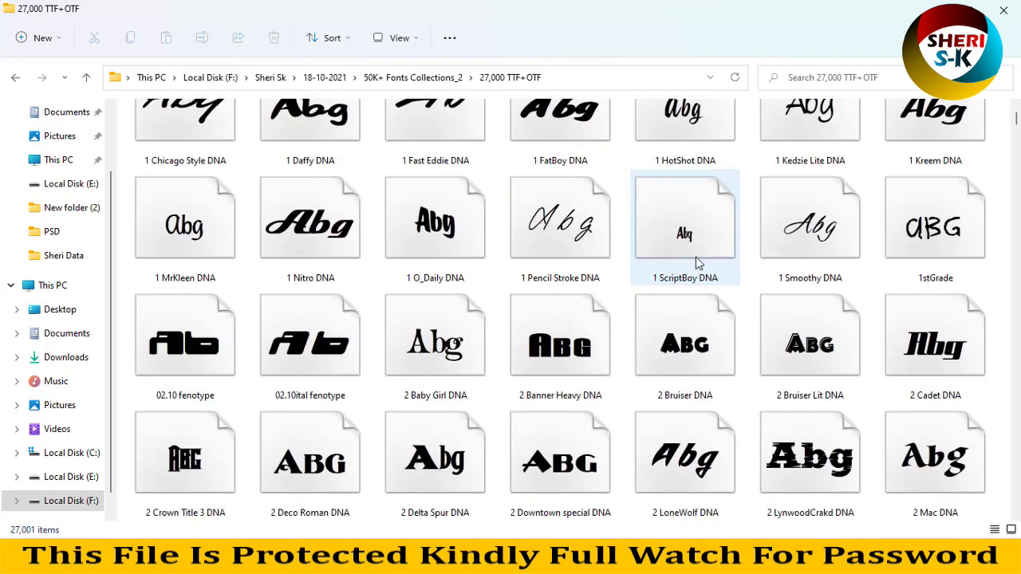
scroll(695, 256, "down", 2)
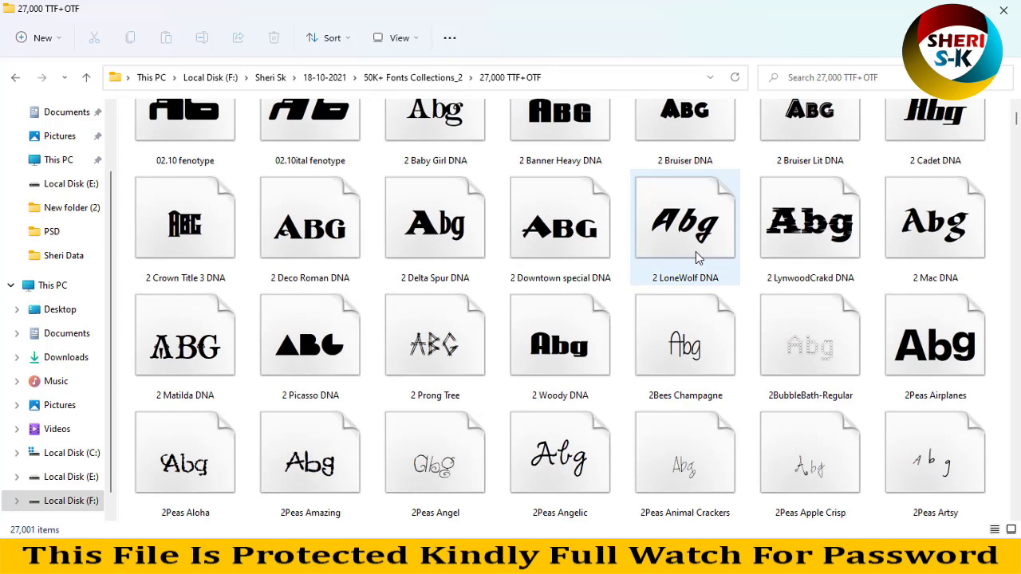
scroll(694, 259, "down", 4)
scroll(686, 243, "down", 2)
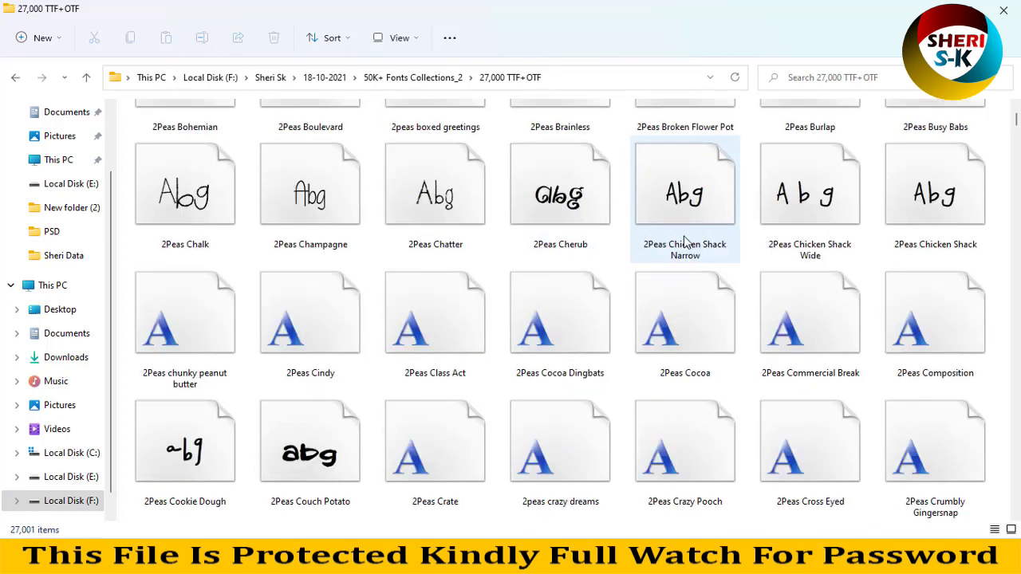
scroll(797, 240, "up", 2)
- Preview and close the 2Peas Burlap font, then select 2peas boxed greetings
left_click(788, 271)
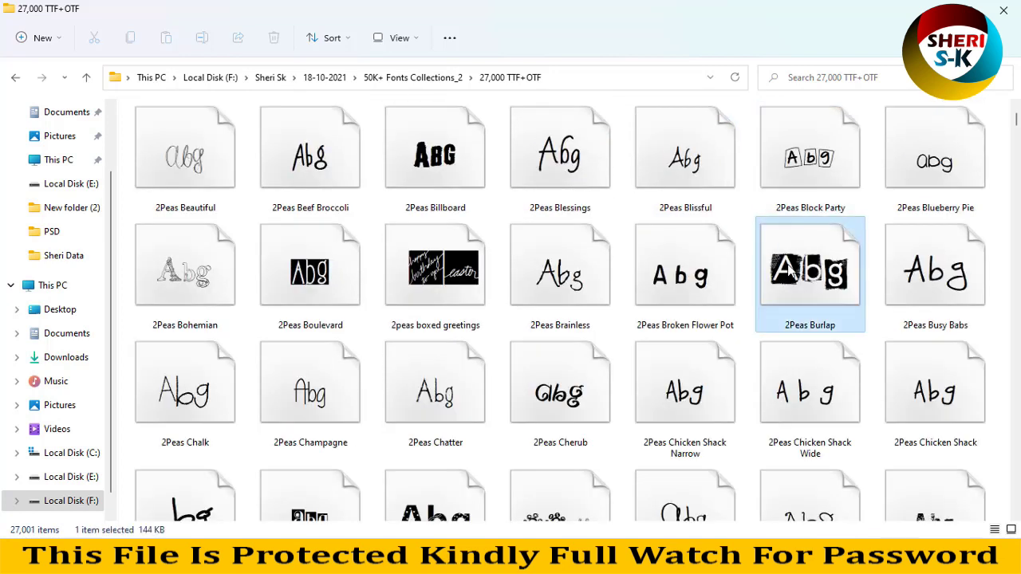
right_click(788, 271)
left_click(830, 313)
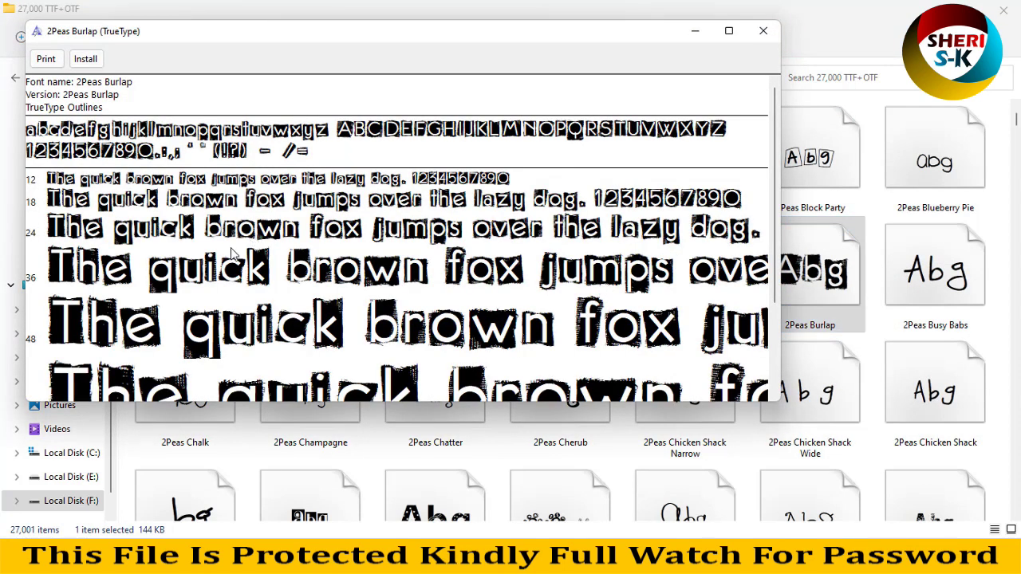
left_click(755, 34)
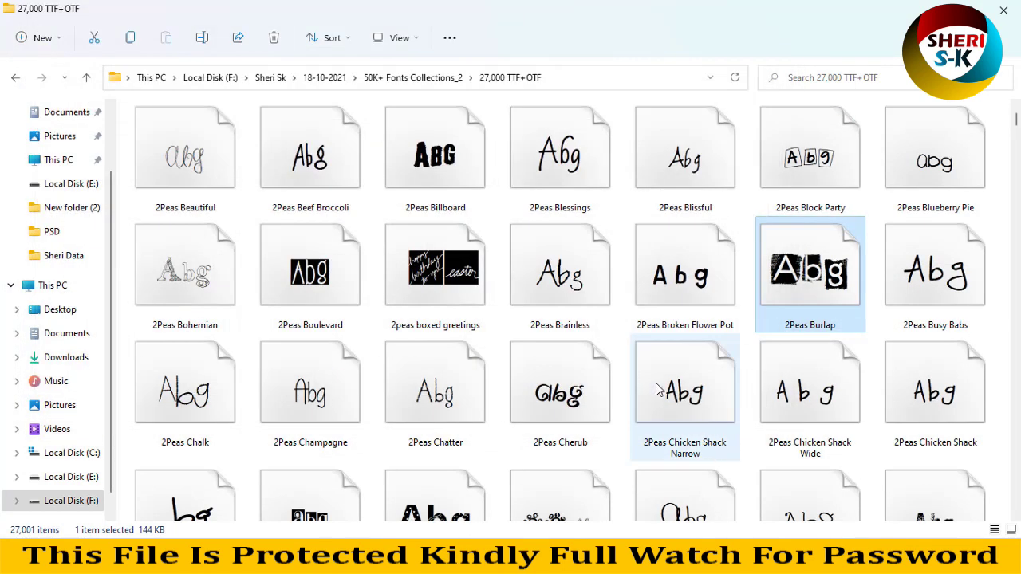
left_click(413, 284)
- Preview and close the 2peas boxed greetings and 2Peas Block Party fonts
right_click(412, 284)
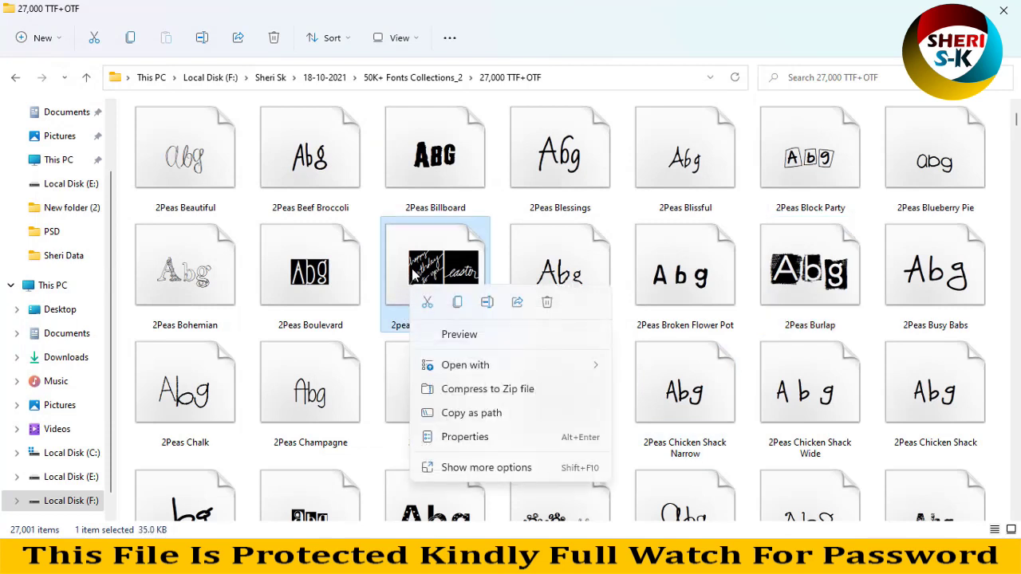
left_click(444, 333)
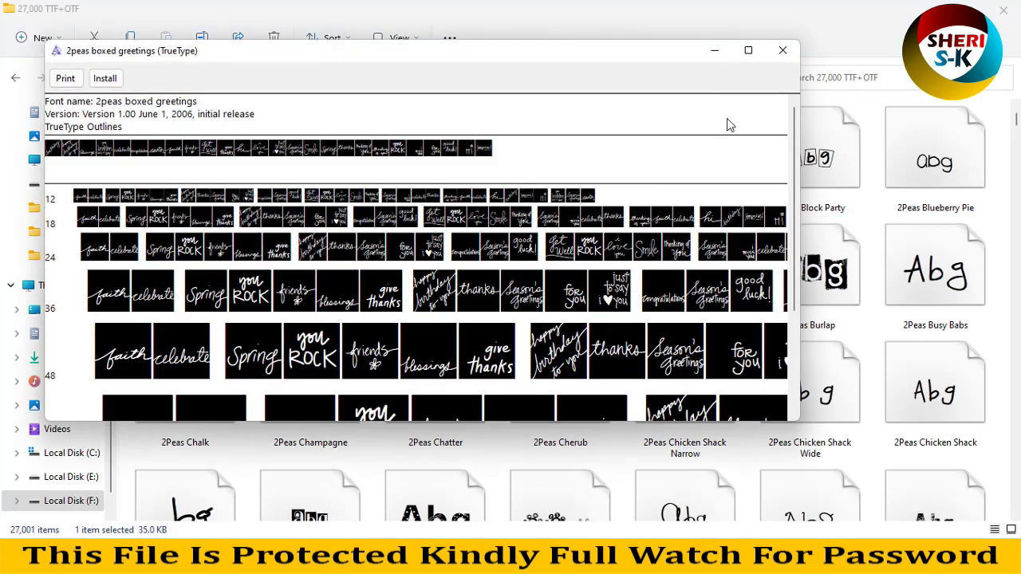
left_click(782, 50)
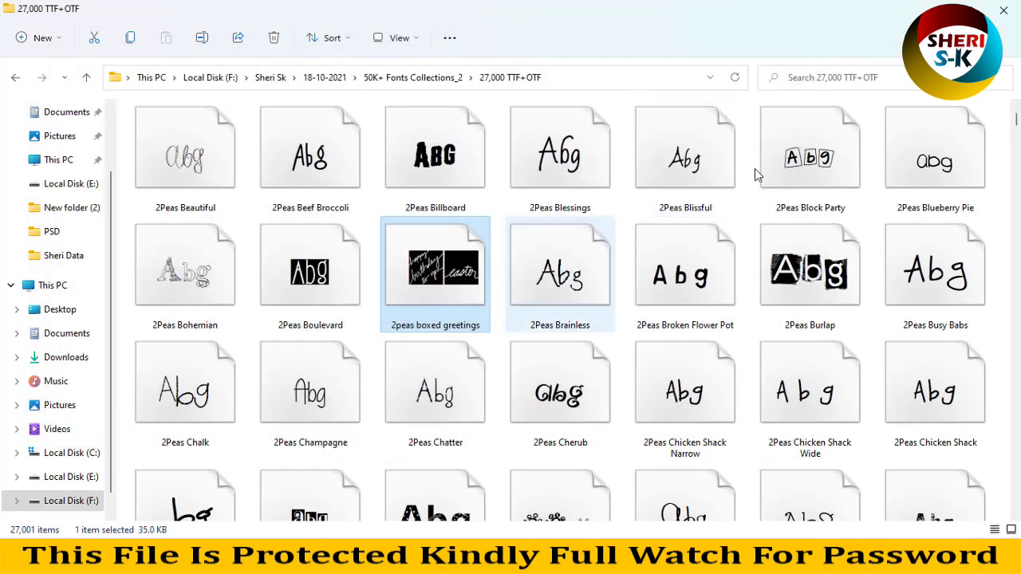
left_click(788, 155)
right_click(789, 153)
left_click(833, 197)
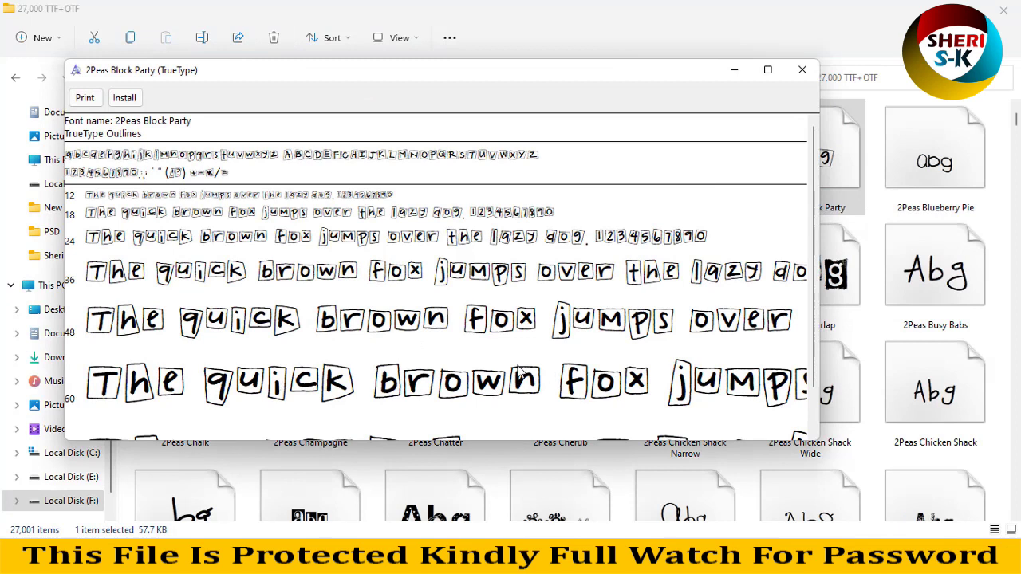
left_click(802, 69)
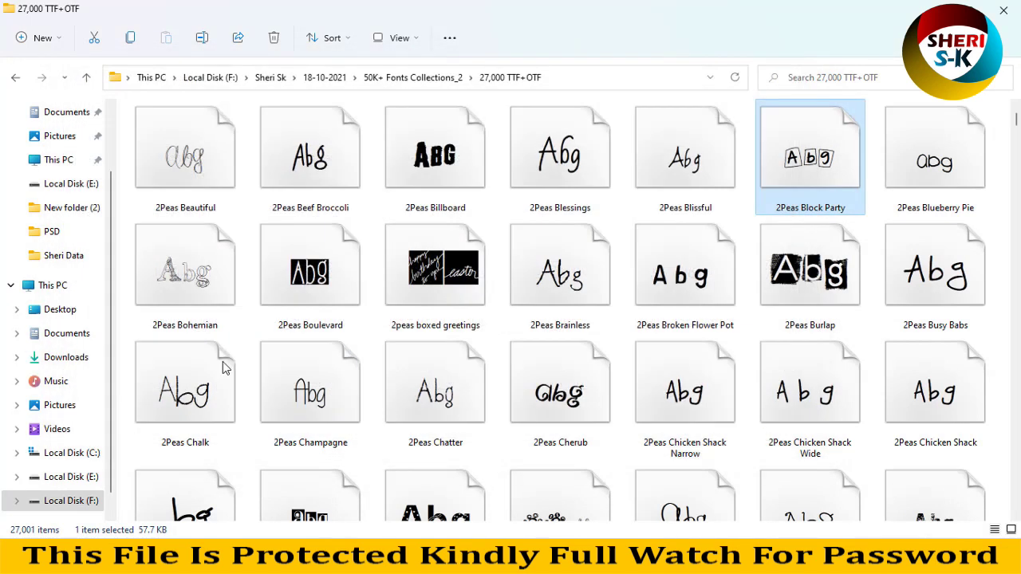
- Scroll down and preview the 2Peas Duck Duck Goose font, then close it
scroll(204, 335, "down", 5)
scroll(208, 366, "down", 3)
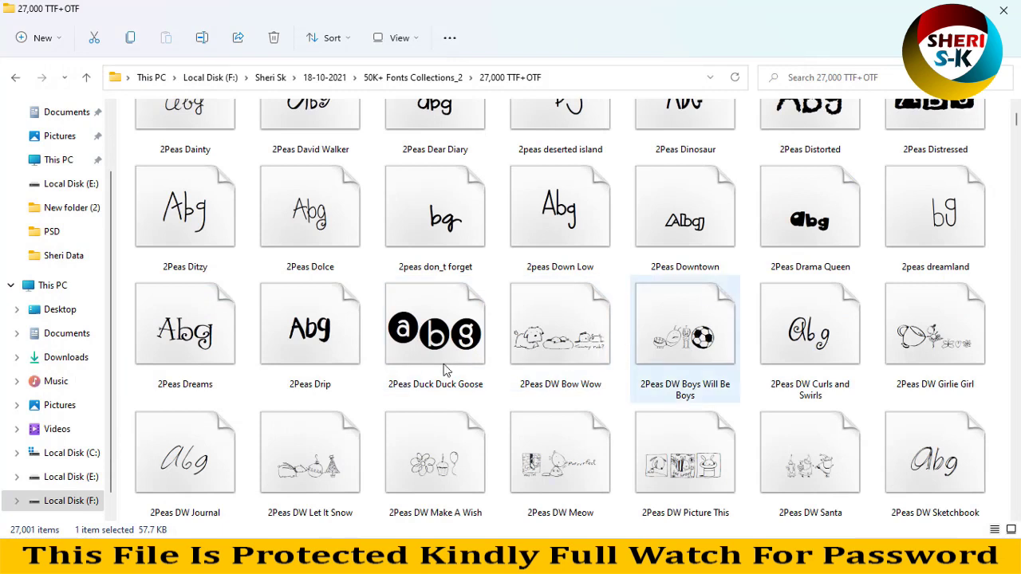
right_click(408, 354)
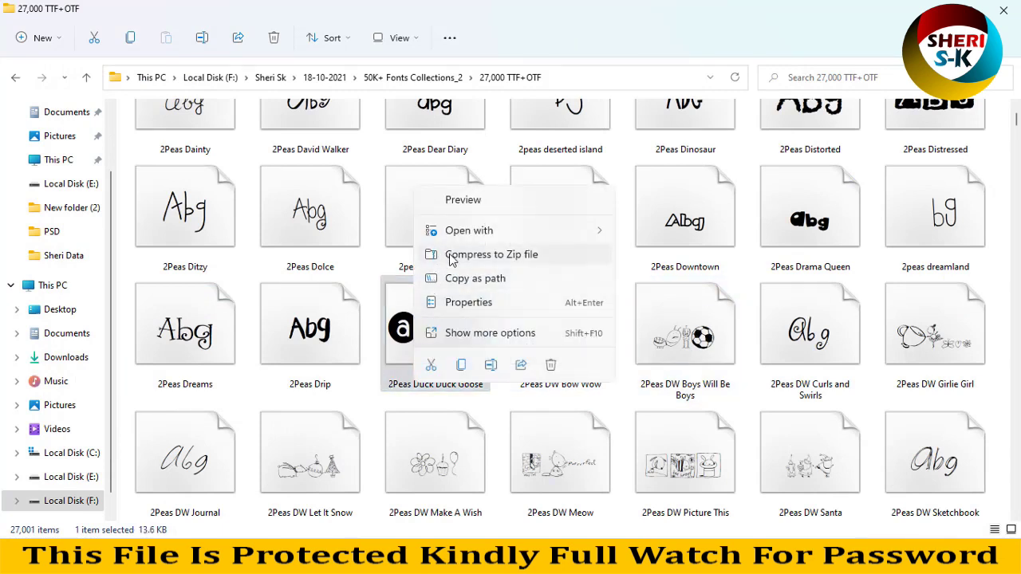
left_click(435, 199)
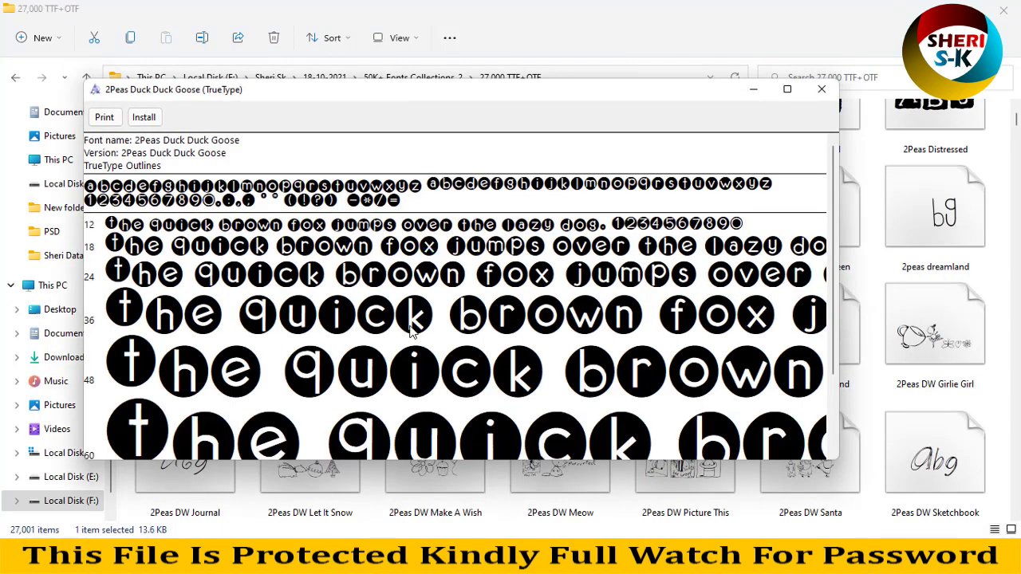
left_click(822, 88)
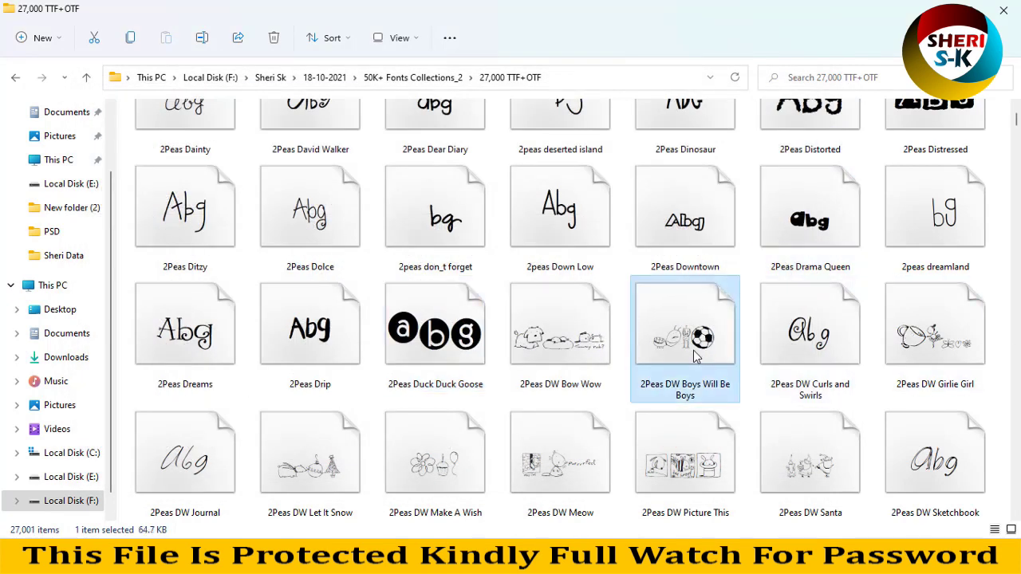
- Scroll further down the font grid past the 2Peas Fat Frog font
scroll(684, 331, "down", 5)
left_click(467, 329)
scroll(465, 325, "down", 5)
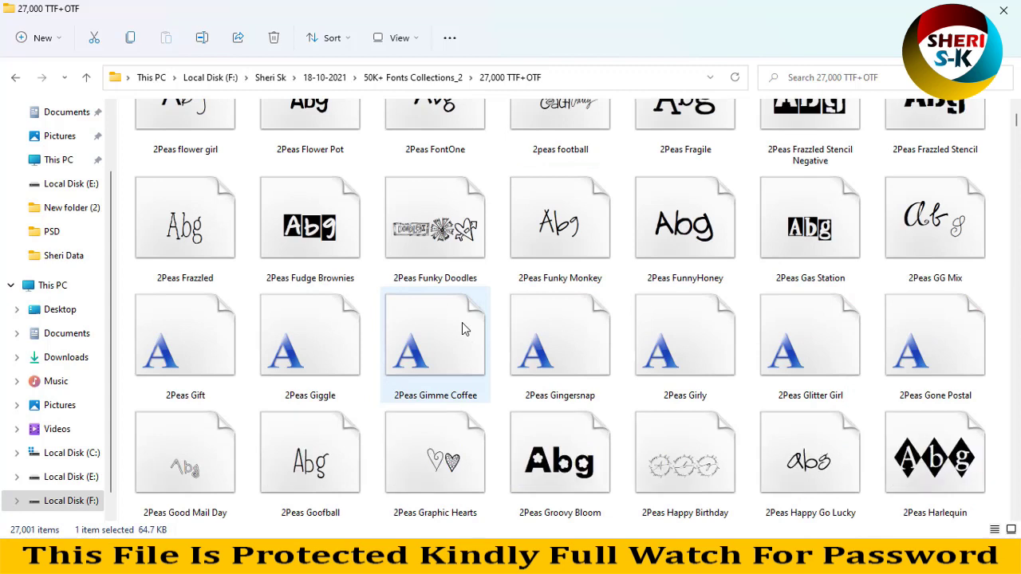
scroll(465, 325, "down", 5)
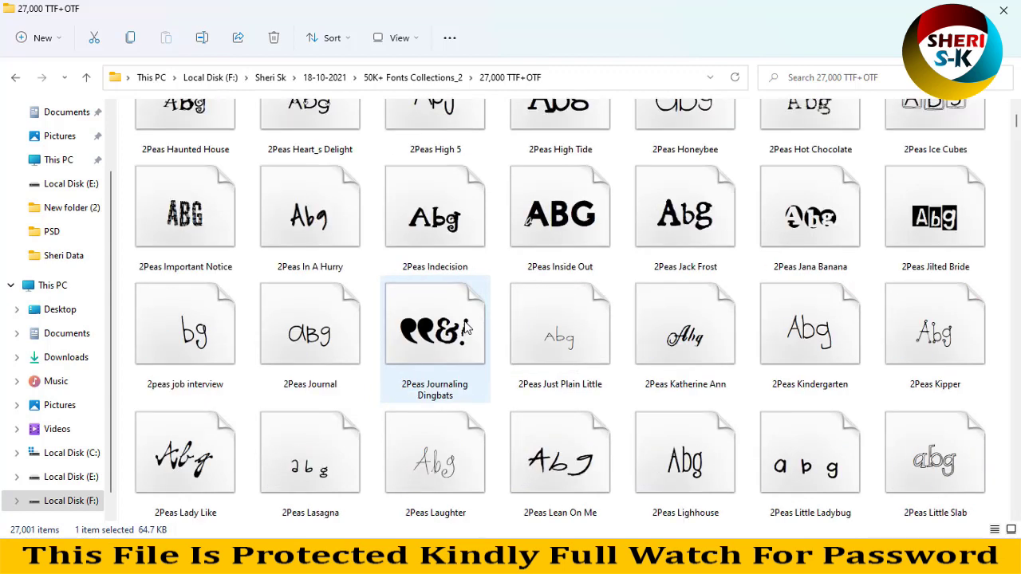
scroll(465, 323, "down", 5)
scroll(536, 300, "down", 5)
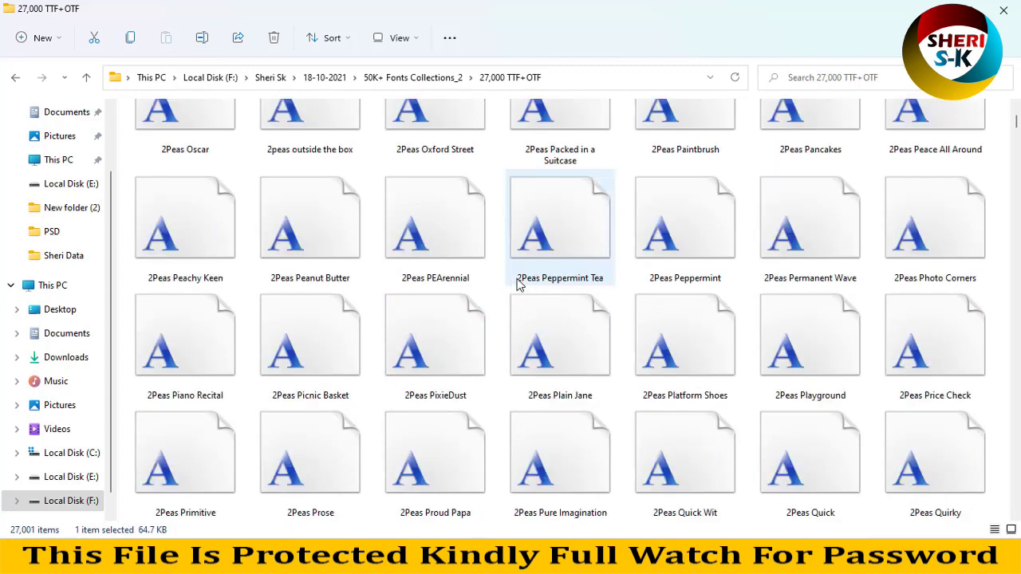
scroll(558, 216, "down", 5)
- Return to 50K+ Fonts Collections_2, browse the 300 Hindi Fonts folder, and go back again
left_click(15, 78)
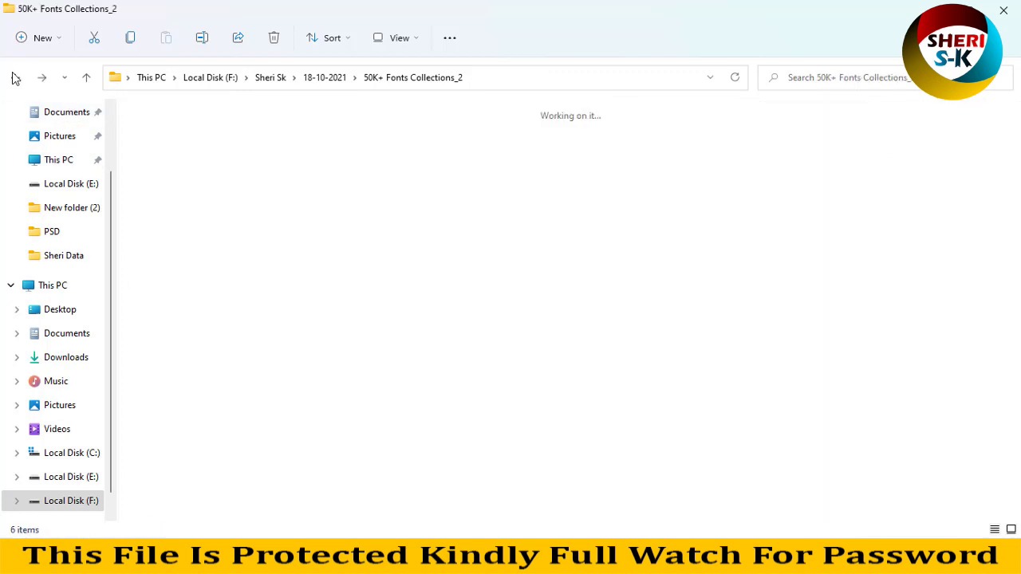
double_click(220, 129)
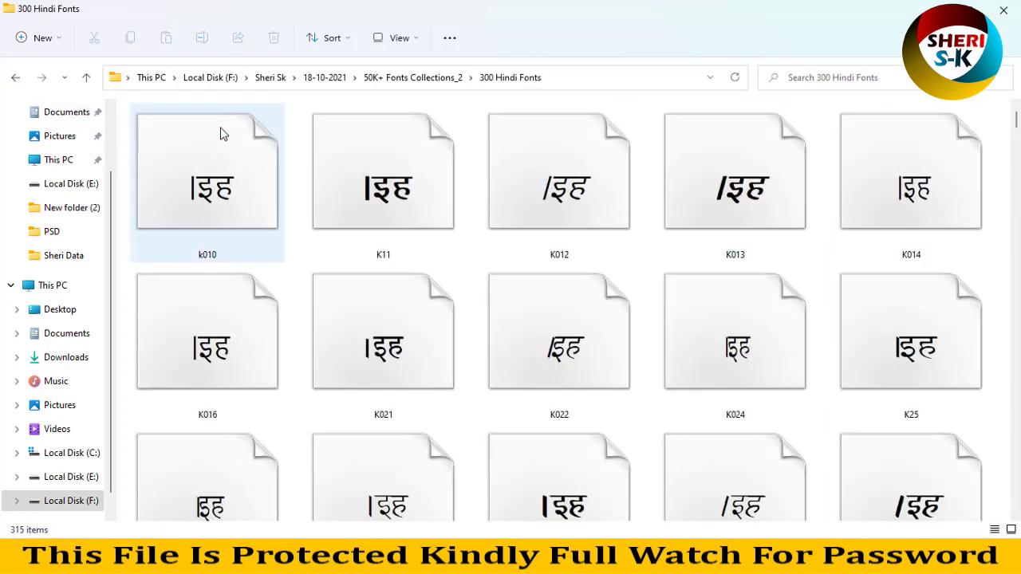
scroll(359, 223, "down", 5)
scroll(361, 235, "down", 10)
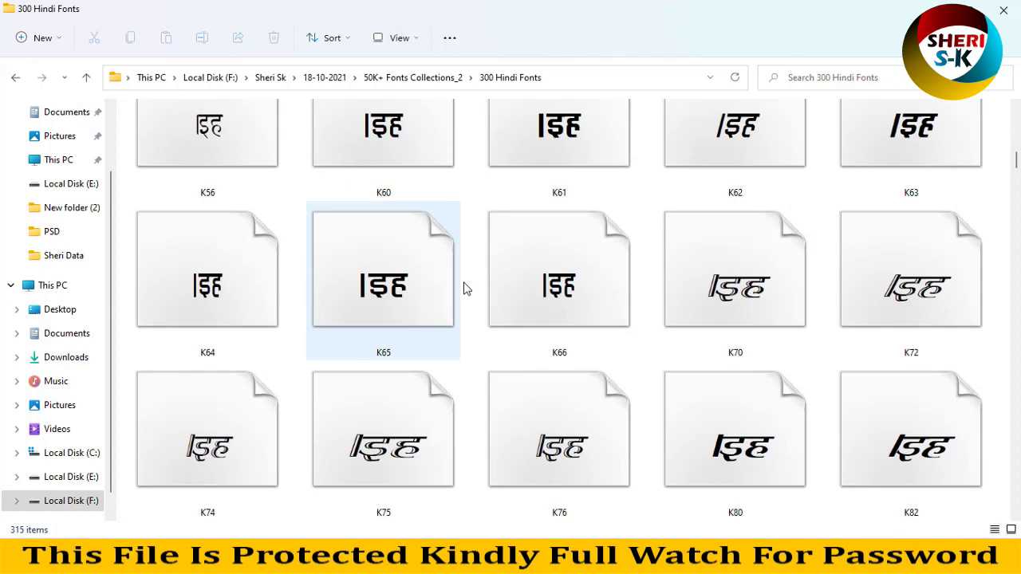
left_click(15, 77)
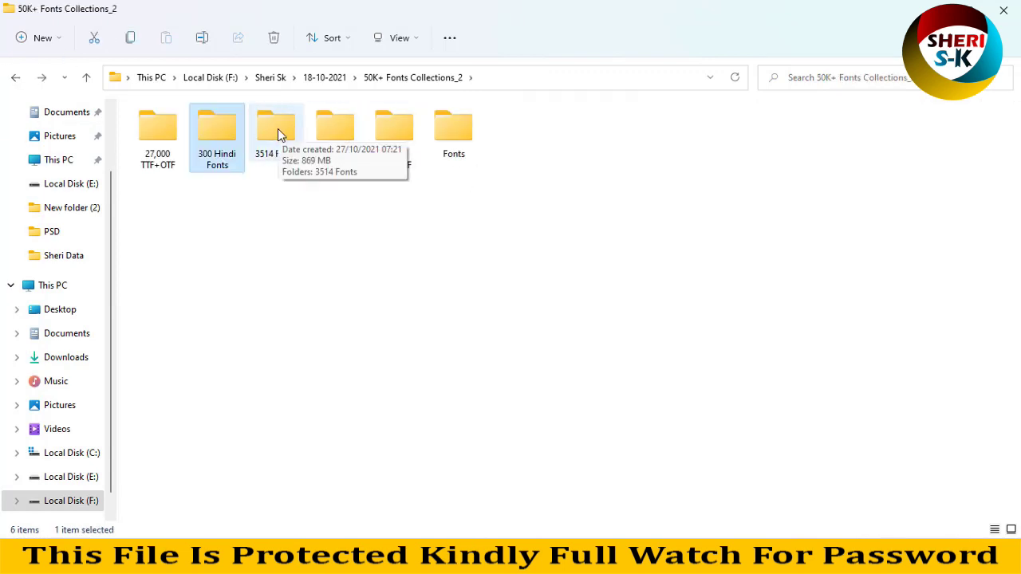
- Open the inner 3514 Fonts subfolder and preview the akka font, then close it
left_click(277, 116)
double_click(277, 116)
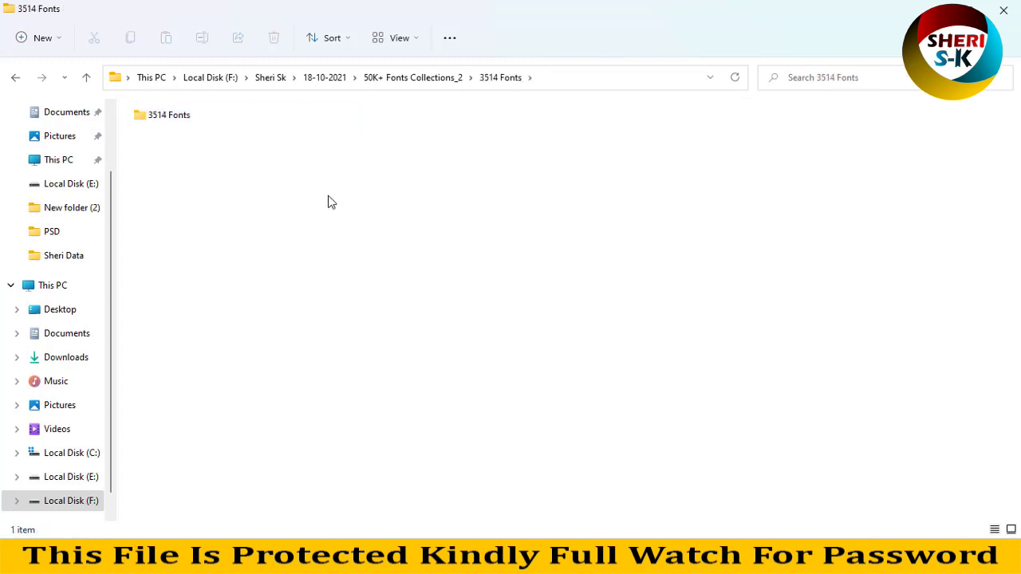
double_click(158, 116)
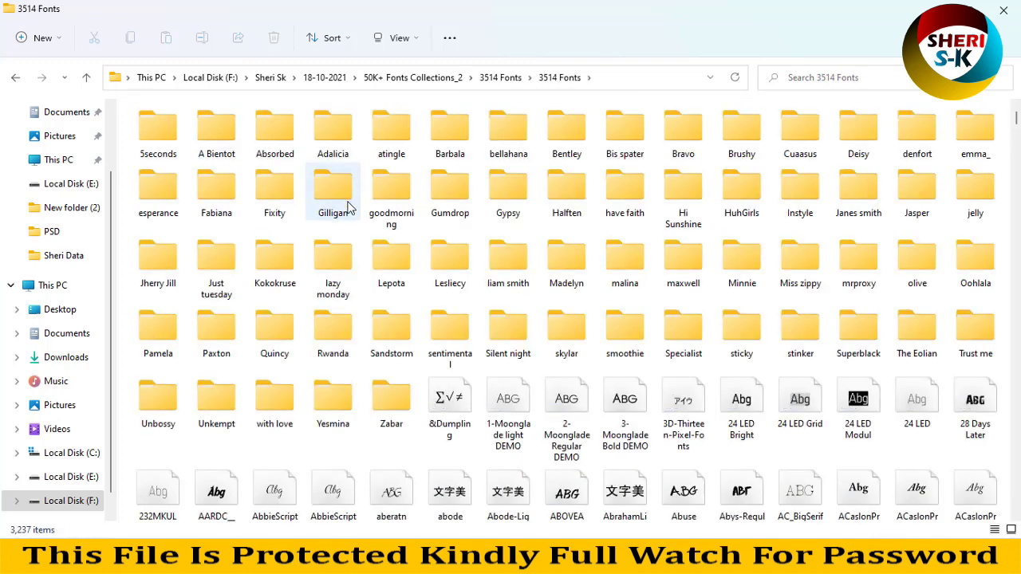
scroll(351, 209, "down", 10)
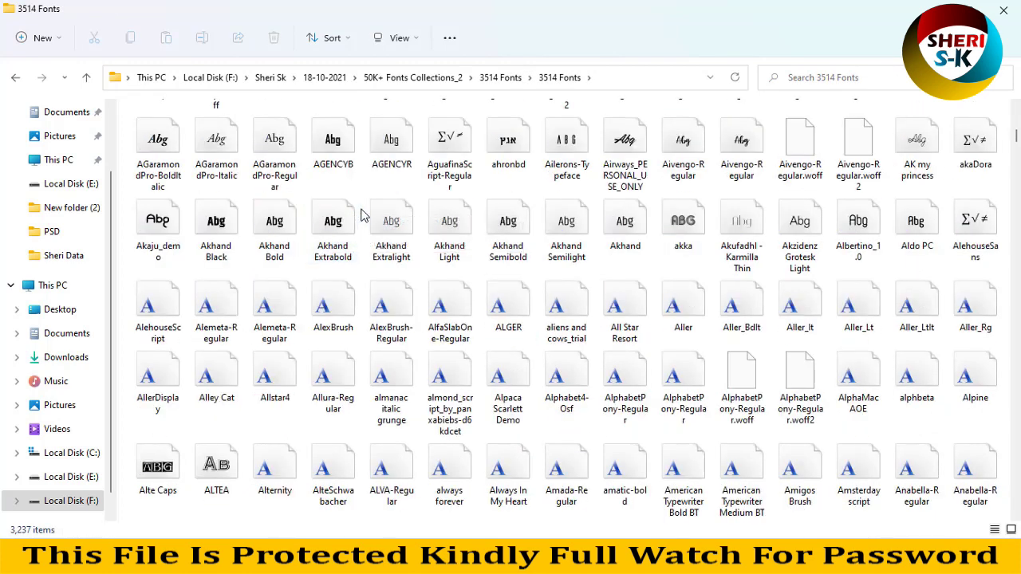
right_click(684, 226)
left_click(732, 264)
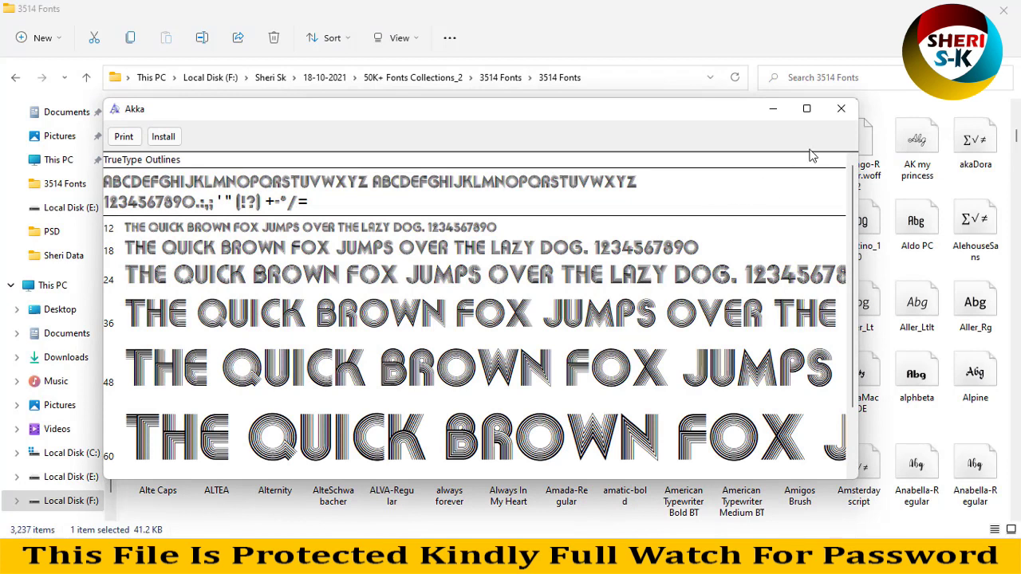
left_click(840, 109)
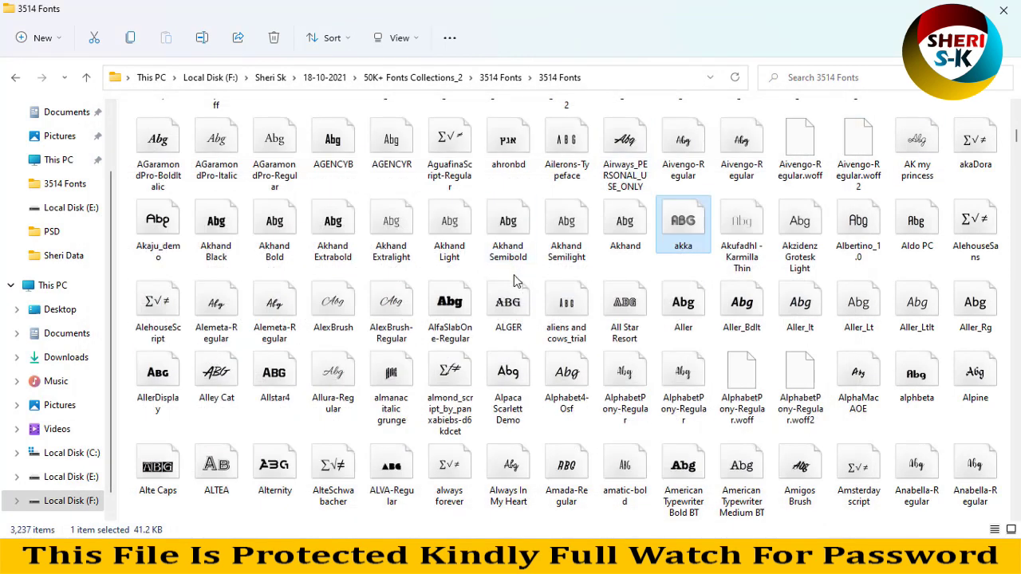
- Preview and close the Alte Caps font
left_click(164, 477)
right_click(164, 477)
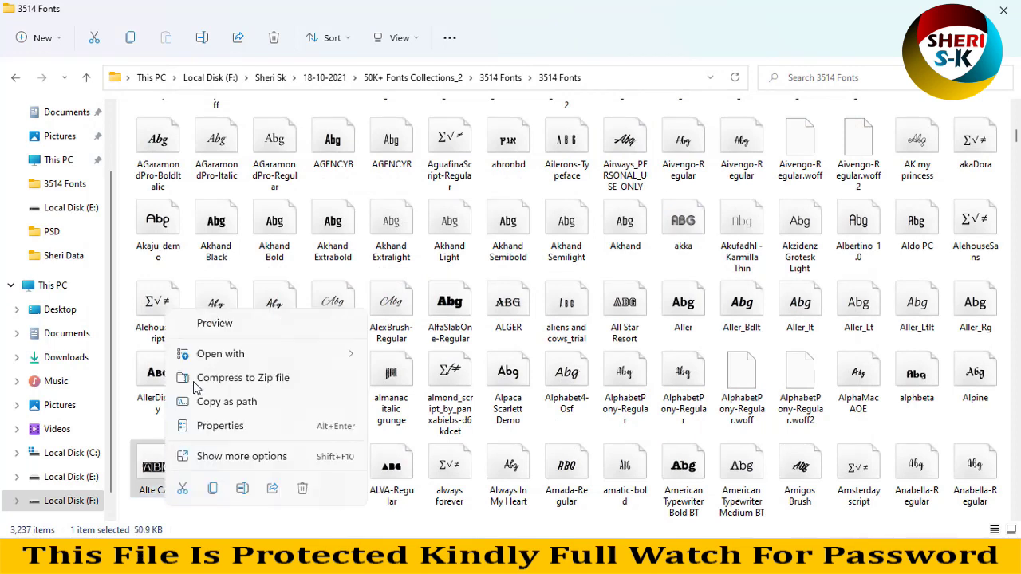
left_click(211, 333)
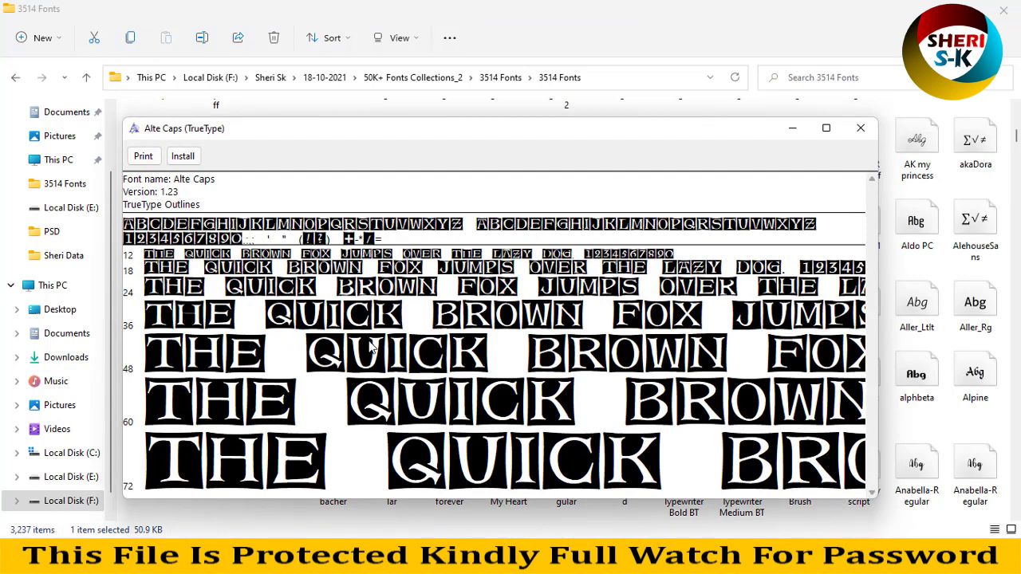
left_click(860, 128)
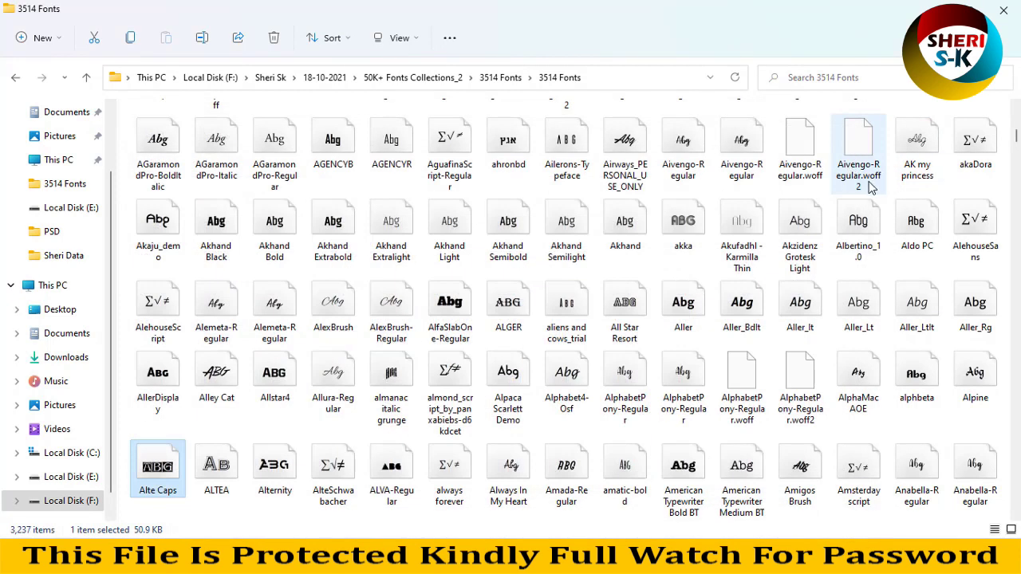
- Install the AKMy Prince font from the AK my princess preview, then start a new Photoshop document
left_click(919, 138)
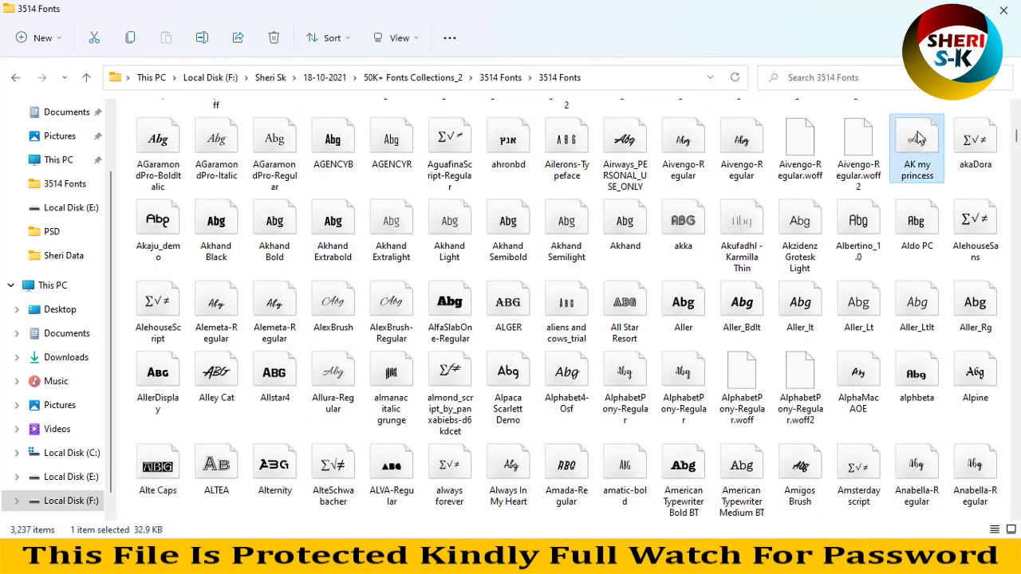
right_click(919, 139)
left_click(818, 182)
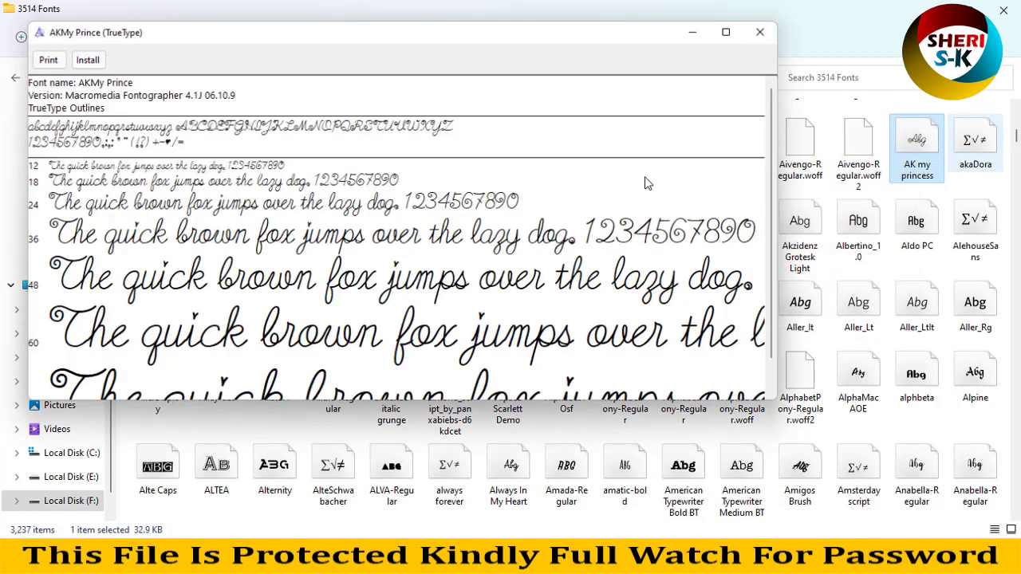
left_click(86, 61)
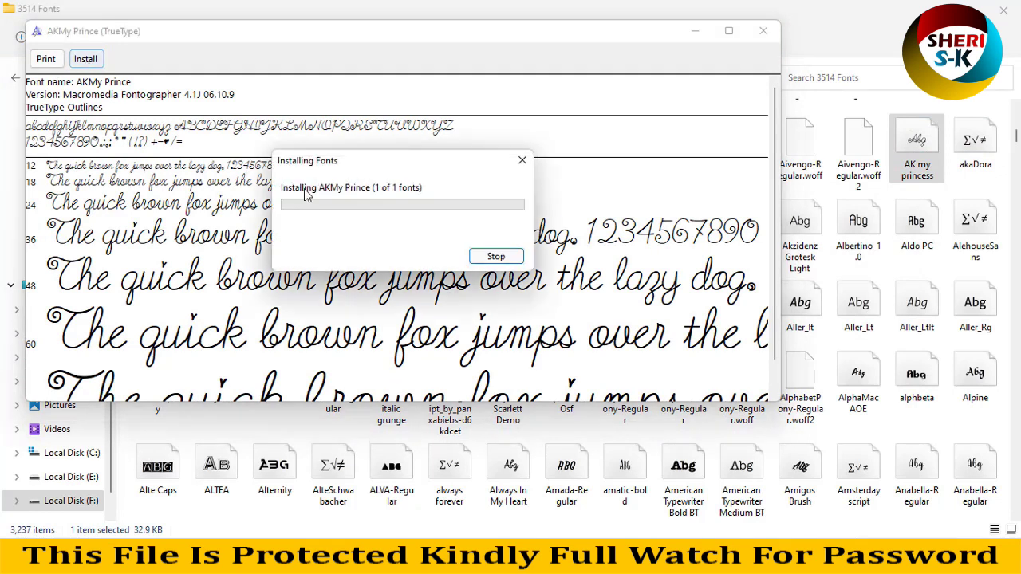
left_click(763, 30)
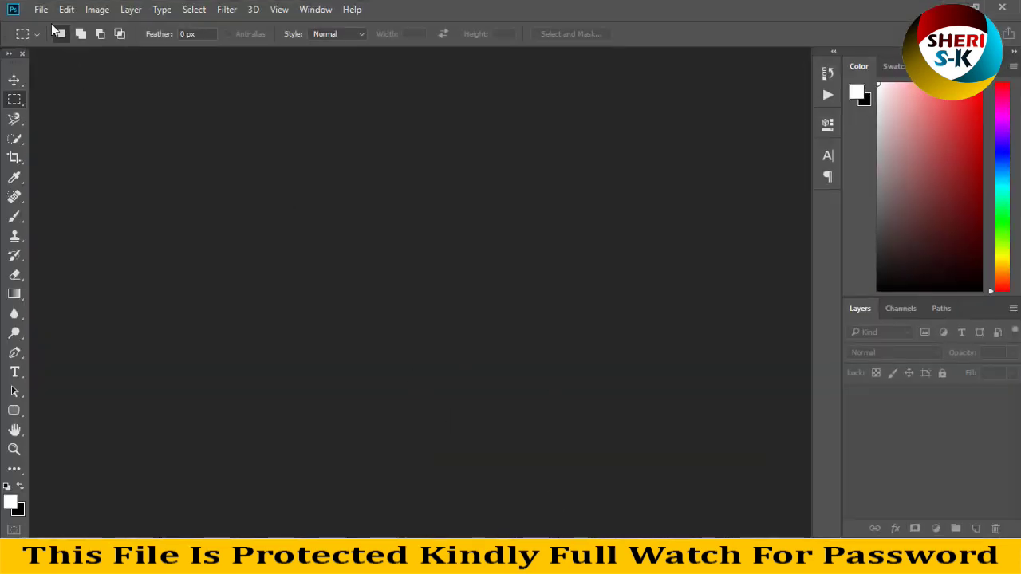
left_click(41, 9)
left_click(51, 21)
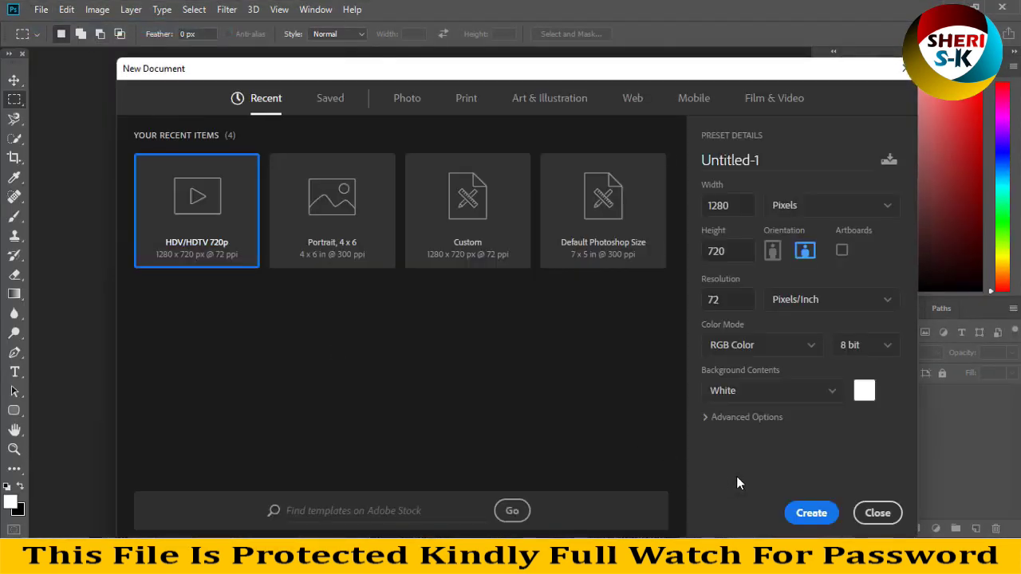
- Create a blank 1280 x 720 document and type 'SHERI SK' at 72 pt
left_click(801, 513)
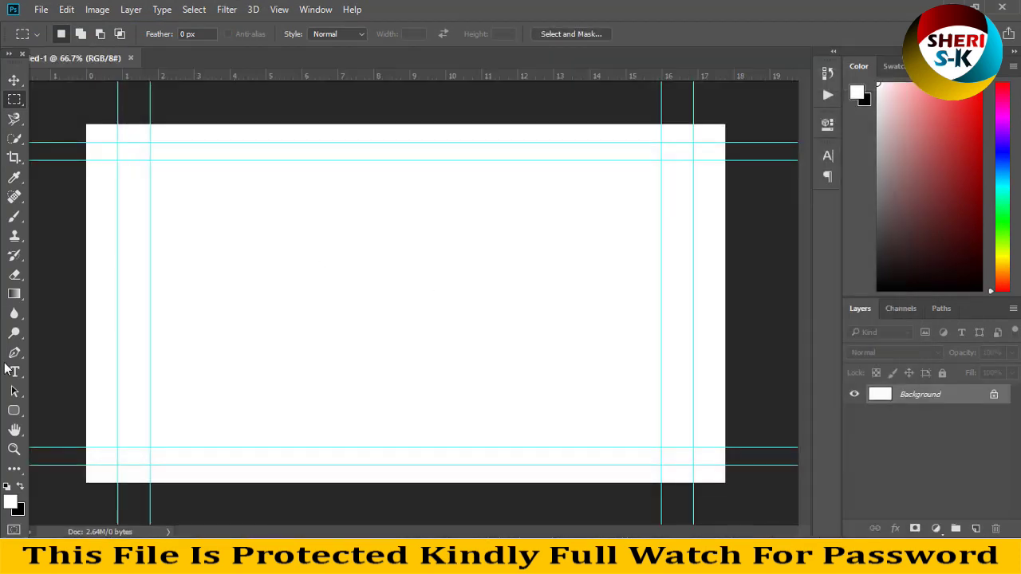
left_click(11, 370)
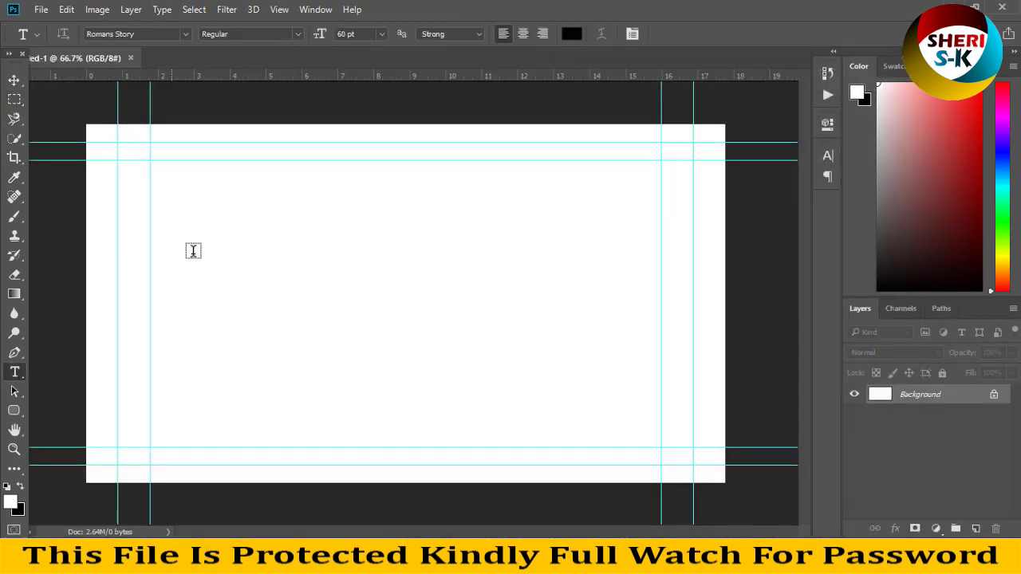
left_click(381, 34)
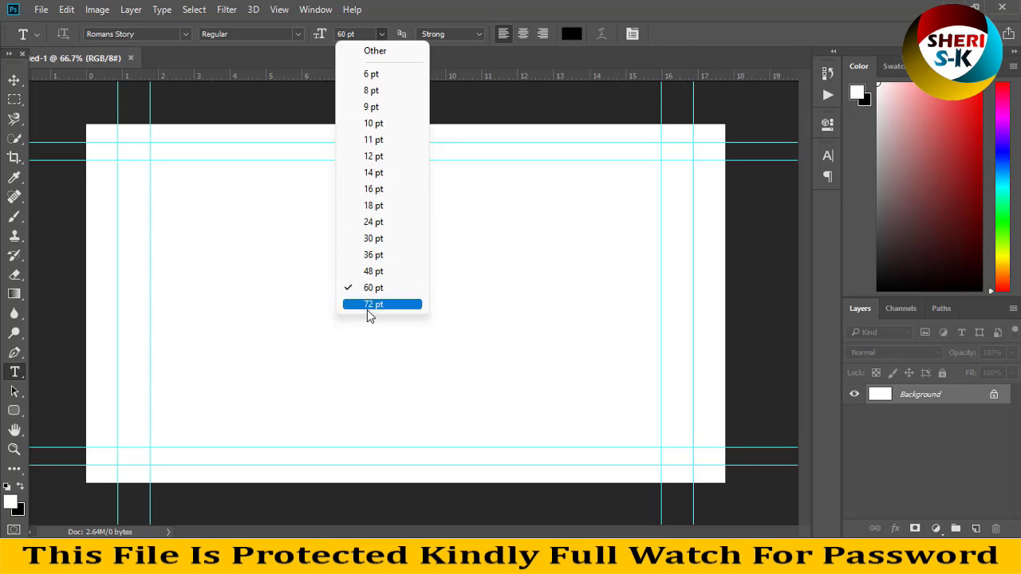
left_click(371, 304)
left_click(184, 287)
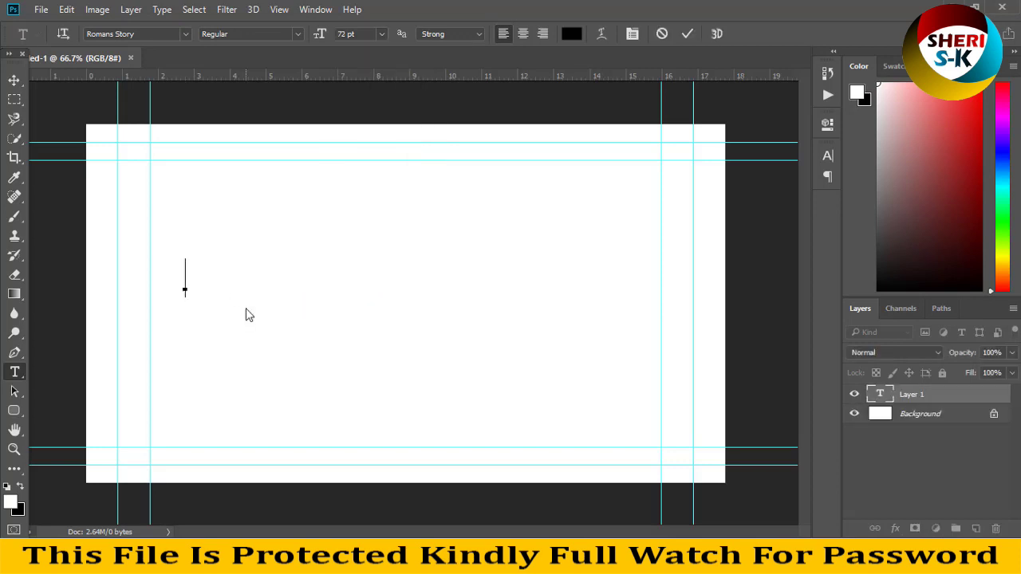
type("SHERI ")
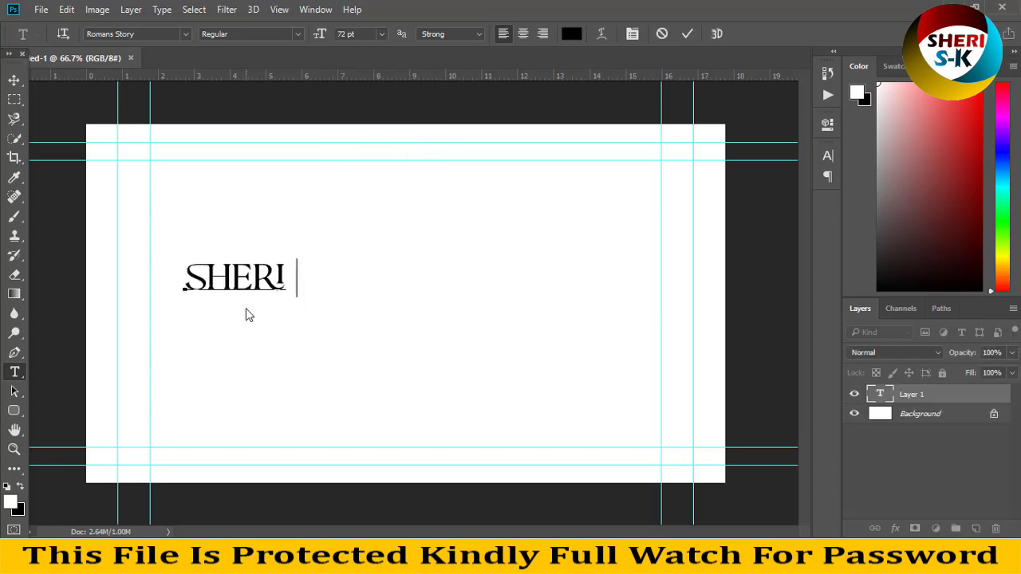
type("SK")
- Set the SHERI SK text in the AKMy Prince font and commit it
key("ctrl+a")
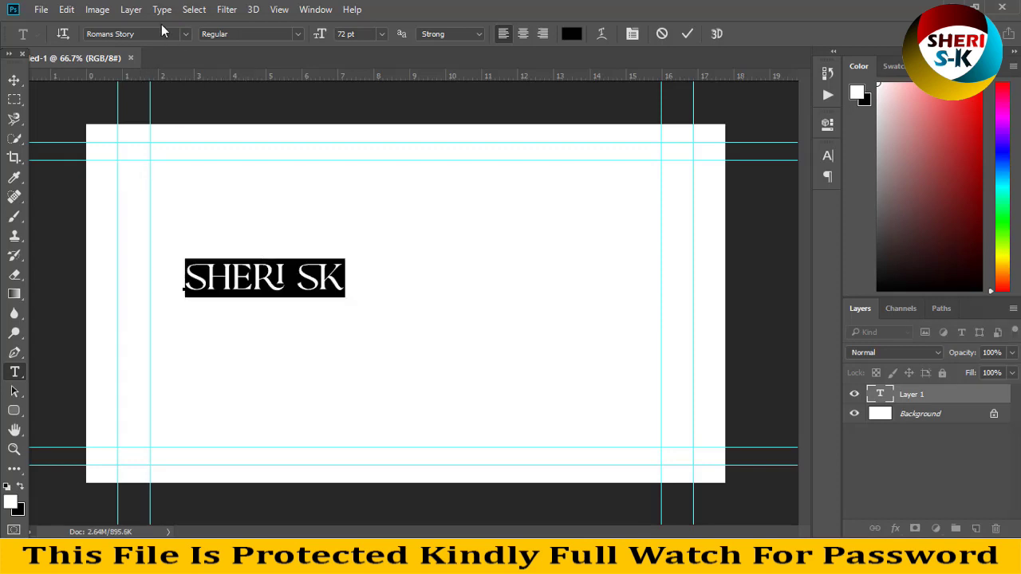
left_click(162, 33)
type("AK")
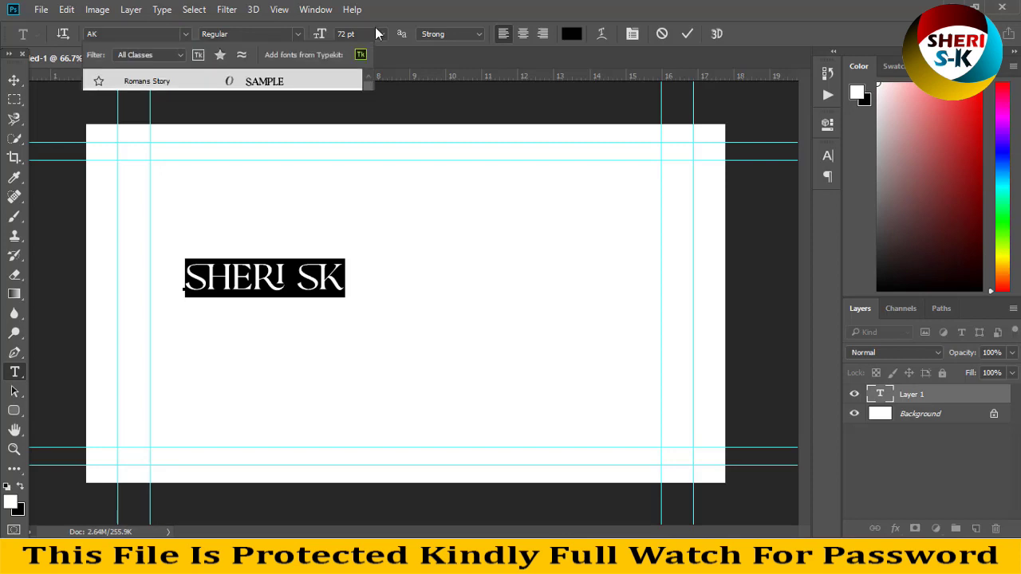
left_click(205, 86)
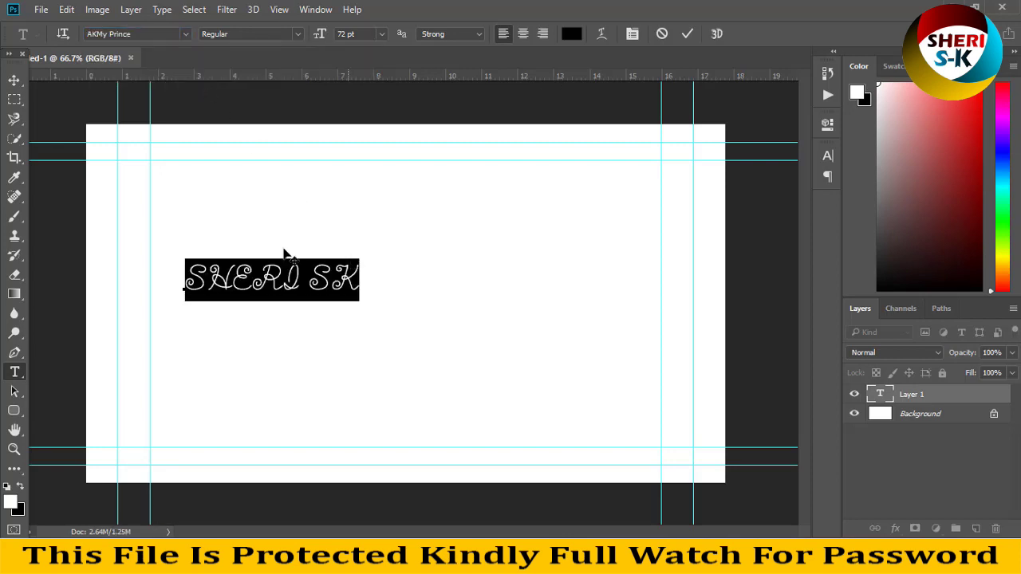
left_click(15, 80)
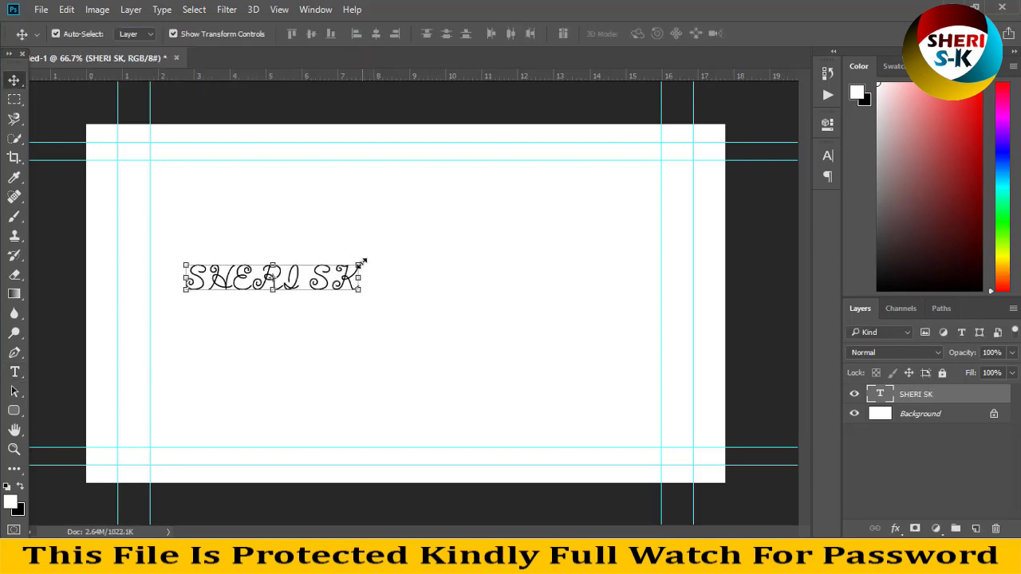
- Scale the SHERI SK text to about 255% and move it up and left
left_click_drag(363, 262, 636, 210)
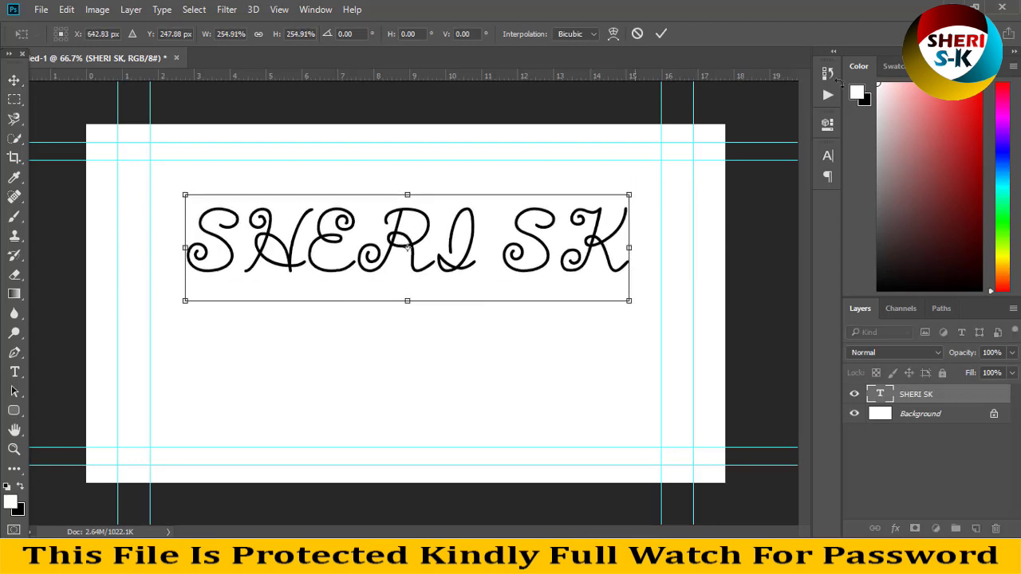
key("Return")
left_click_drag(472, 257, 458, 226)
- Add a test text line below the title, undo it, and return to the 3514 Fonts folder
left_click(15, 372)
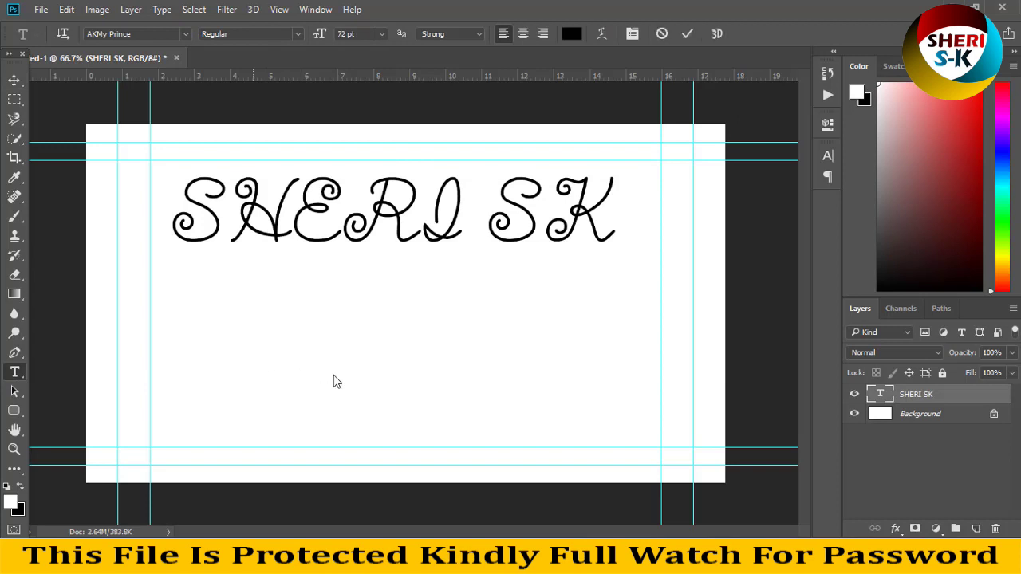
left_click(333, 381)
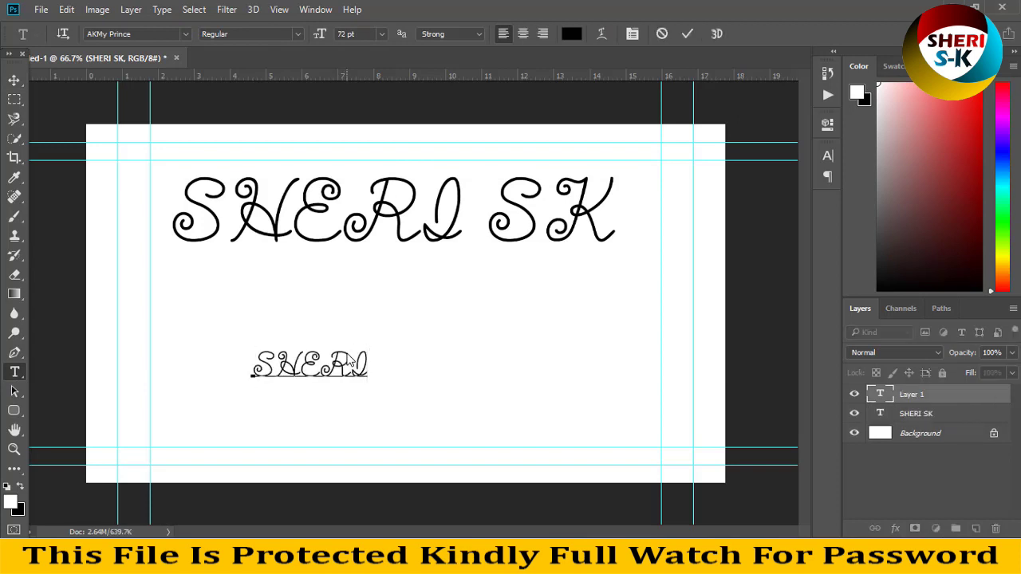
key("ctrl+z")
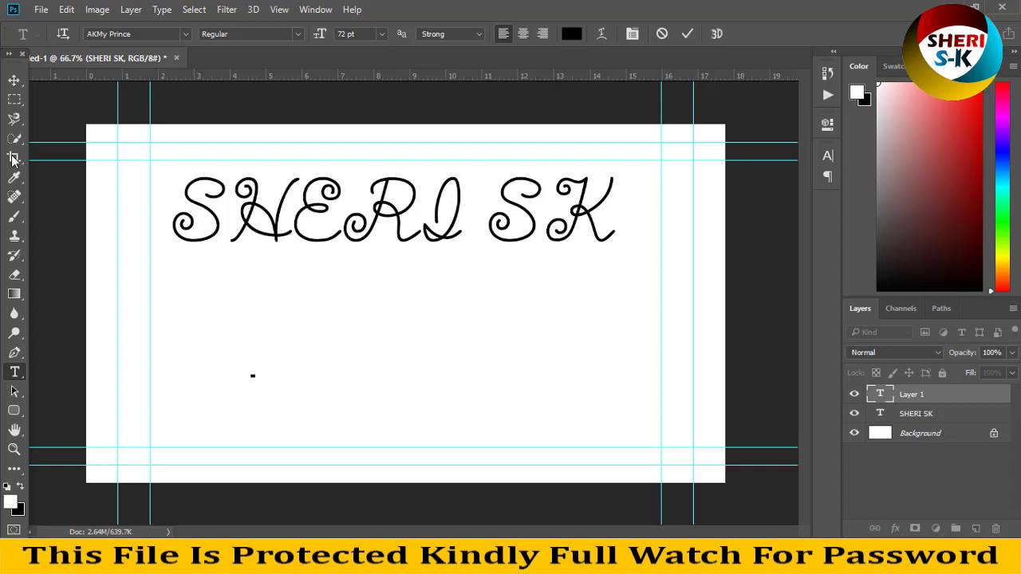
left_click(13, 100)
key("v")
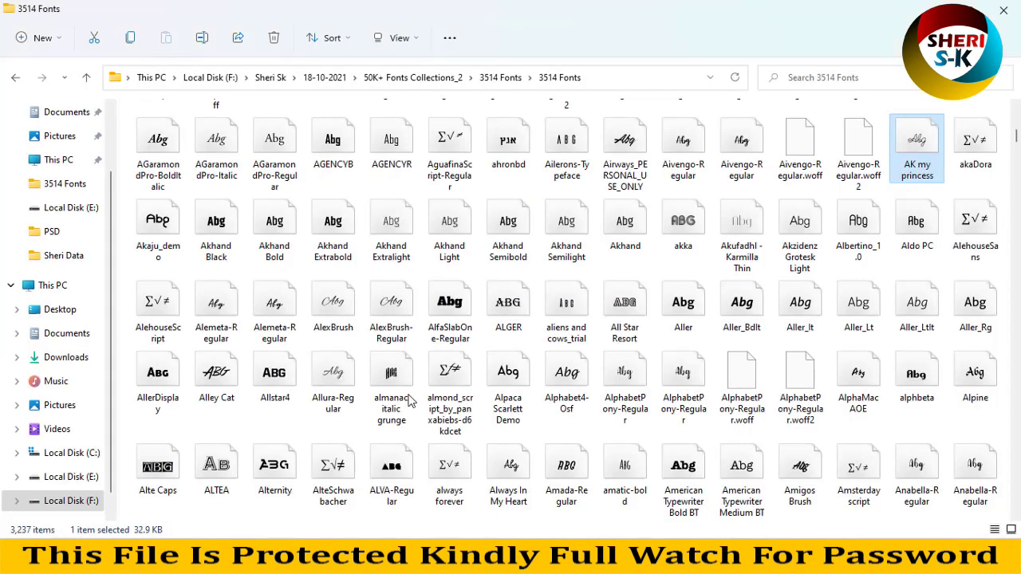
left_click(391, 387)
- Preview and close the arachnids font
scroll(279, 349, "down", 8)
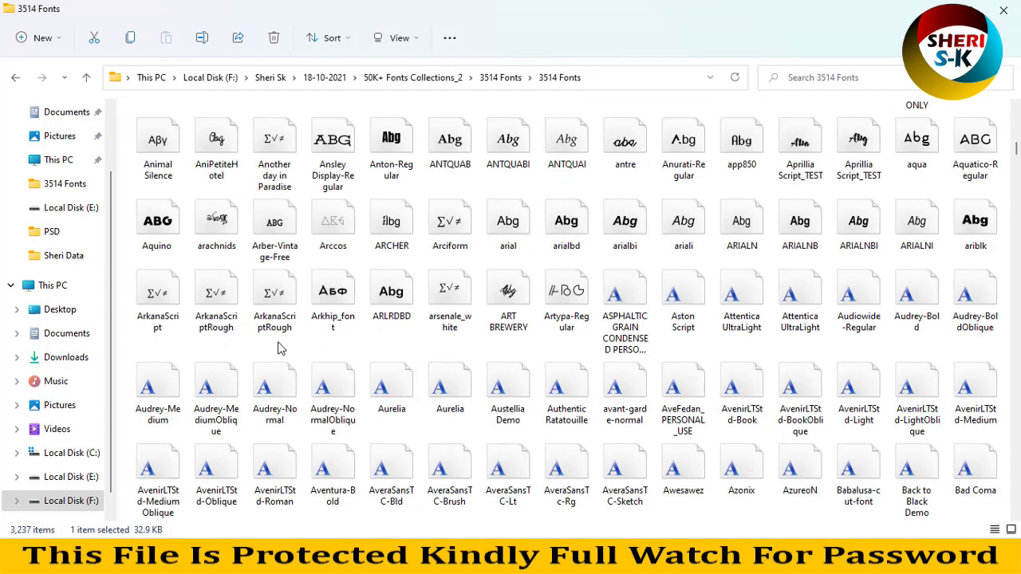
left_click(225, 230)
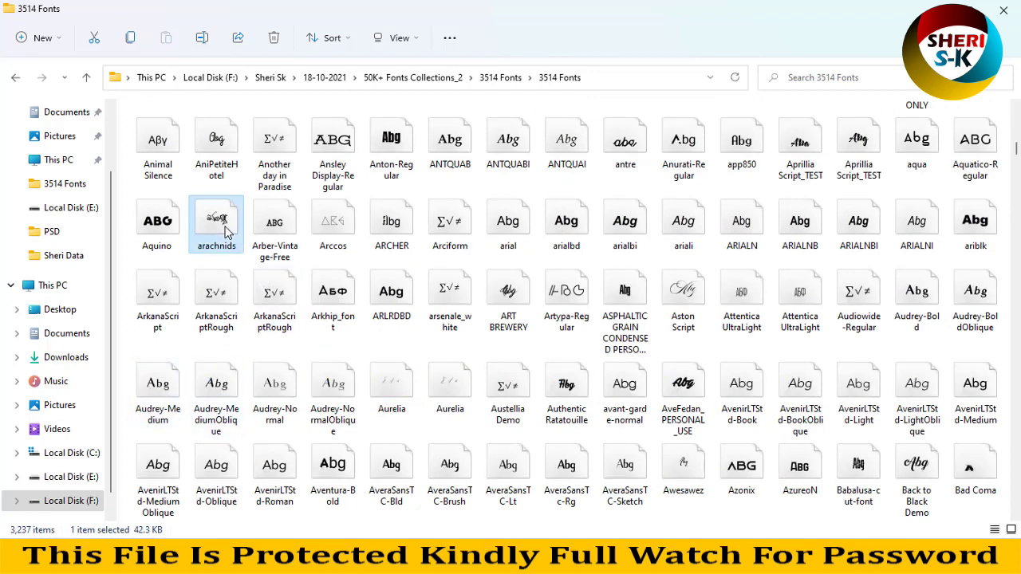
right_click(226, 231)
left_click(278, 275)
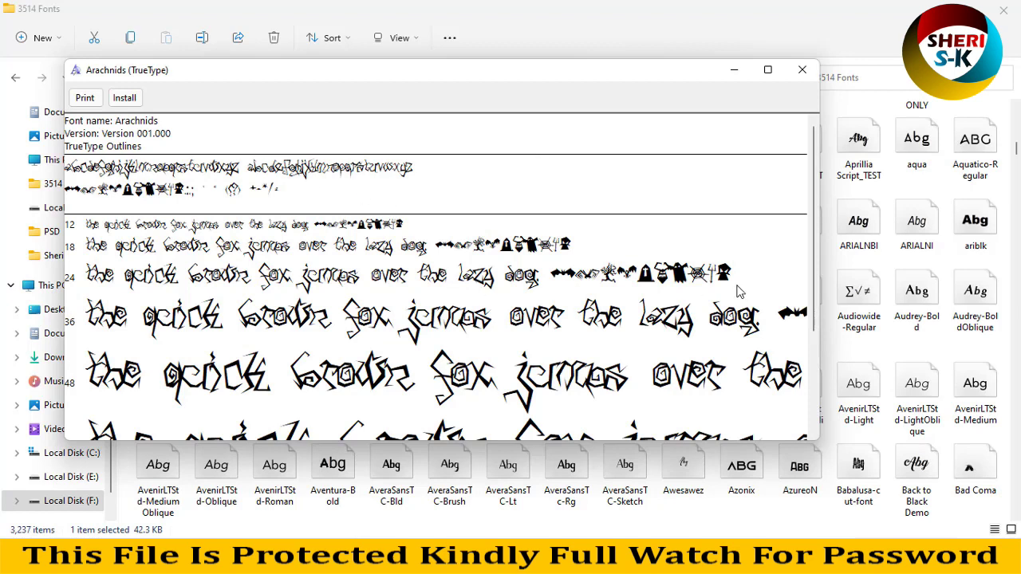
left_click(802, 73)
- Scroll through the 3514 Fonts thumbnails past beaver and BIOWEAPON, then go back to the parent folder
scroll(606, 339, "down", 10)
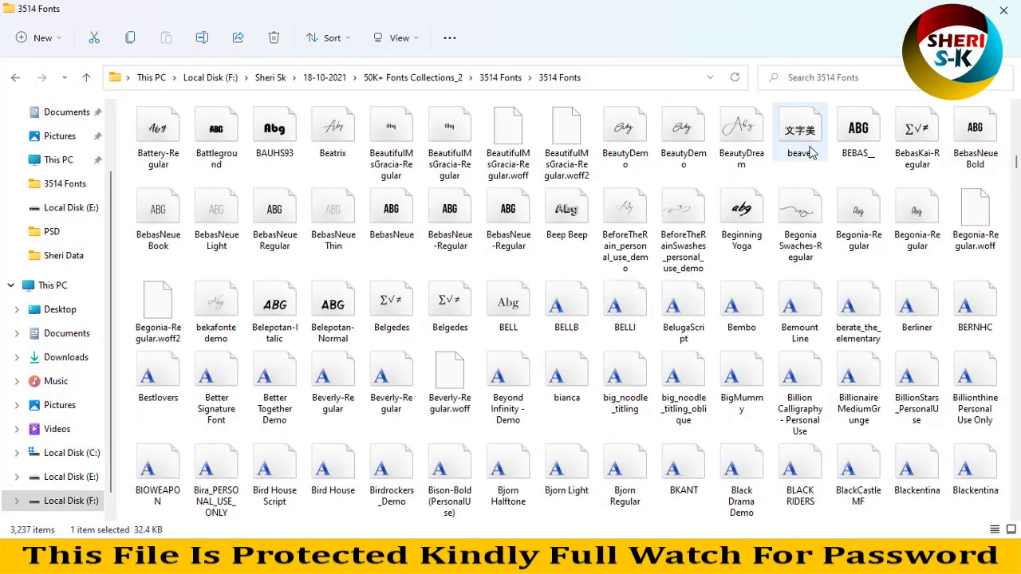
left_click(801, 134)
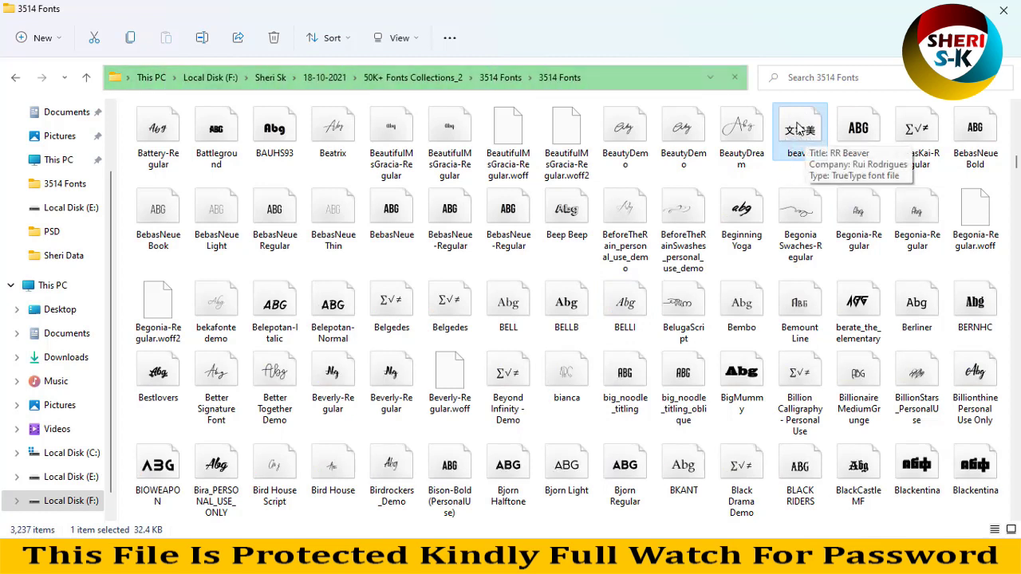
scroll(351, 407, "down", 4)
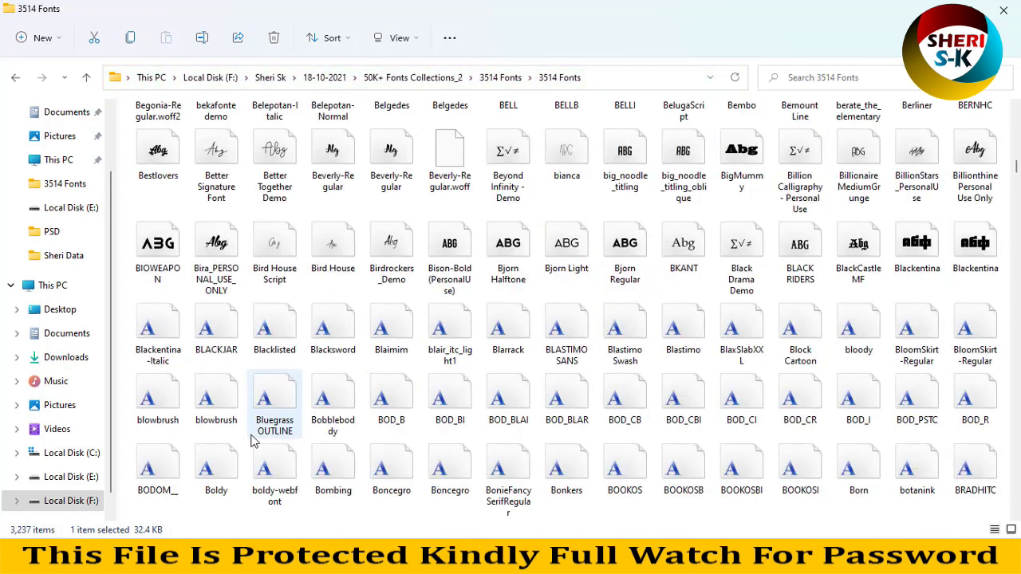
left_click(165, 259)
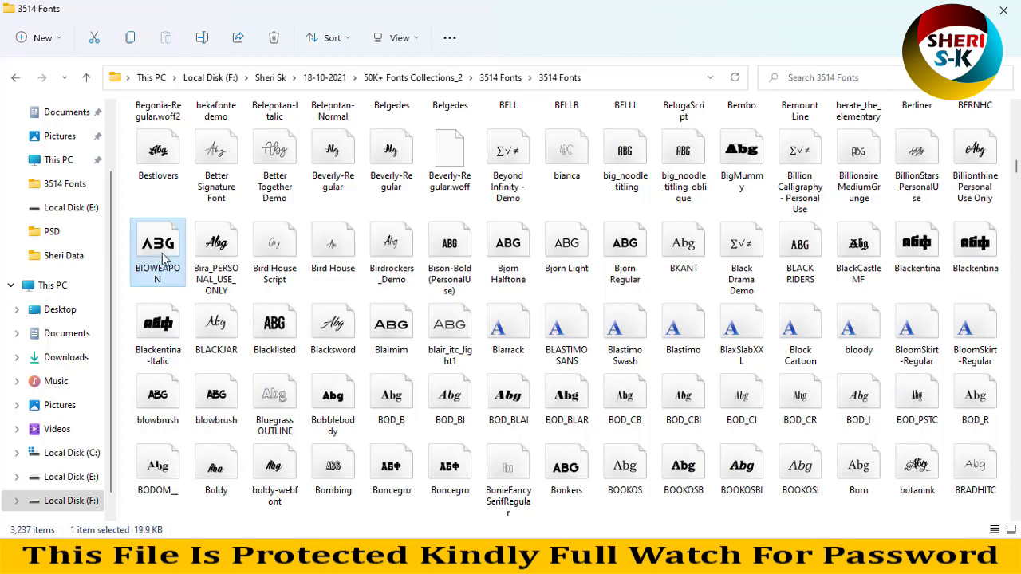
scroll(469, 353, "down", 3)
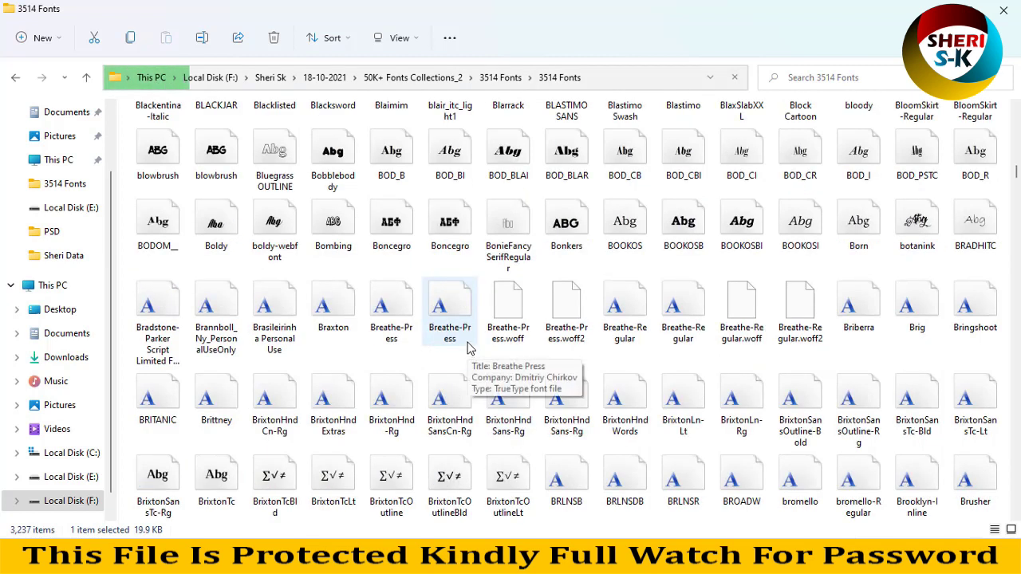
left_click(18, 76)
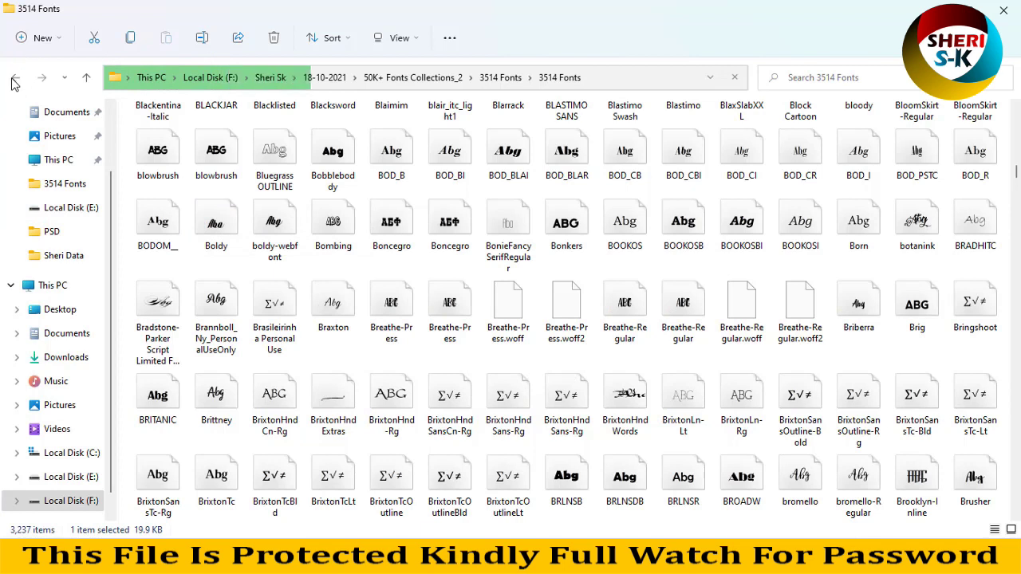
- Open the 10000 fonts folder and enlarge its font thumbnails to large icons
left_click(16, 78)
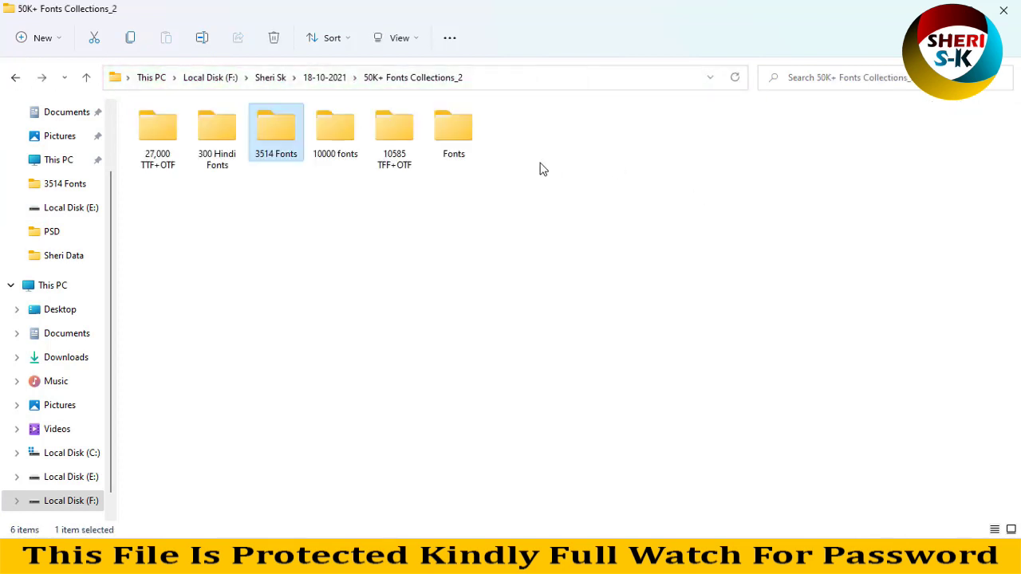
double_click(336, 126)
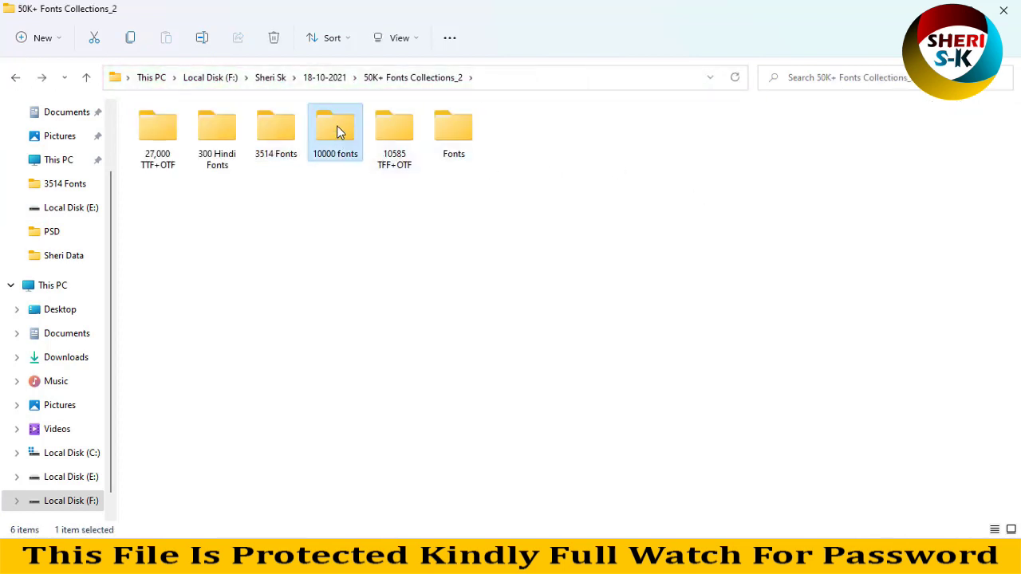
scroll(351, 334, "down", 1)
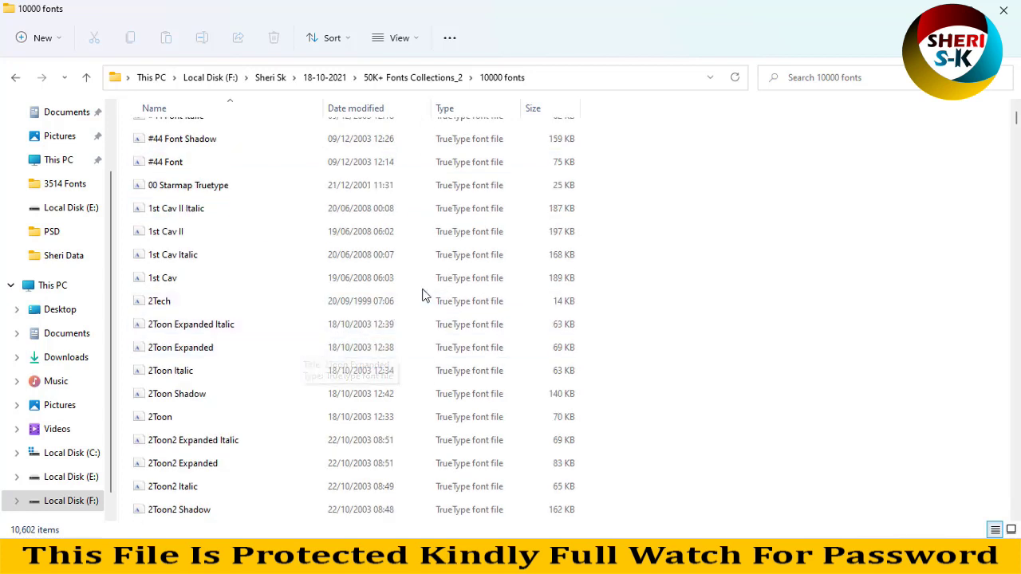
scroll(422, 297, "up", 3, "ctrl")
scroll(421, 300, "up", 2, "ctrl")
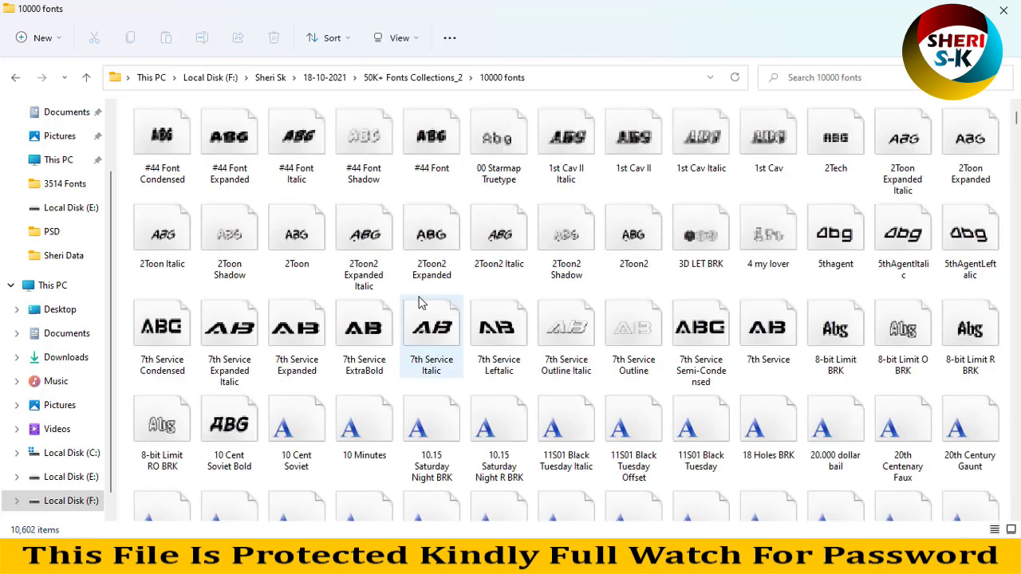
scroll(513, 271, "up", 1, "ctrl")
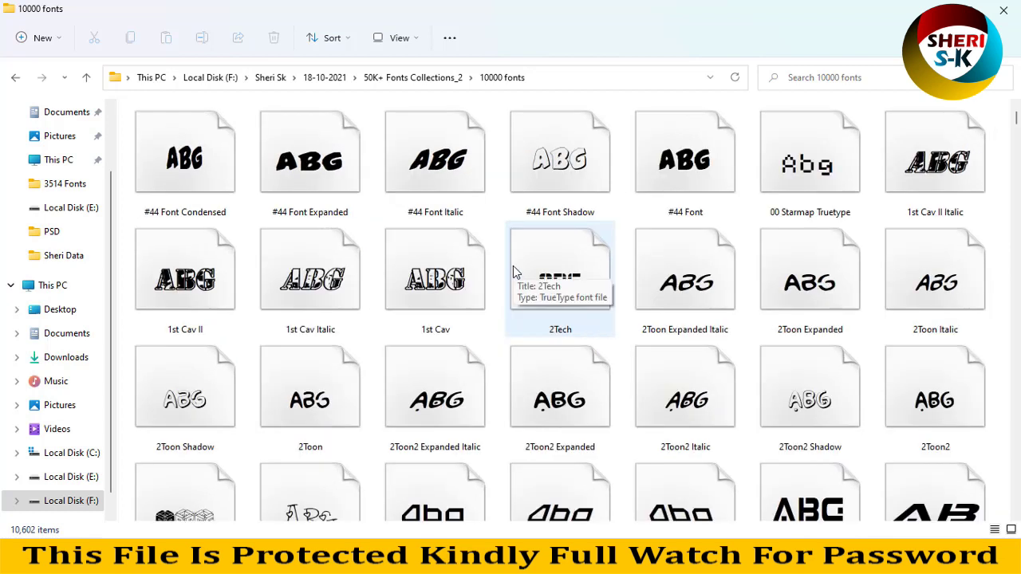
scroll(502, 274, "down", 5)
scroll(497, 272, "up", 5)
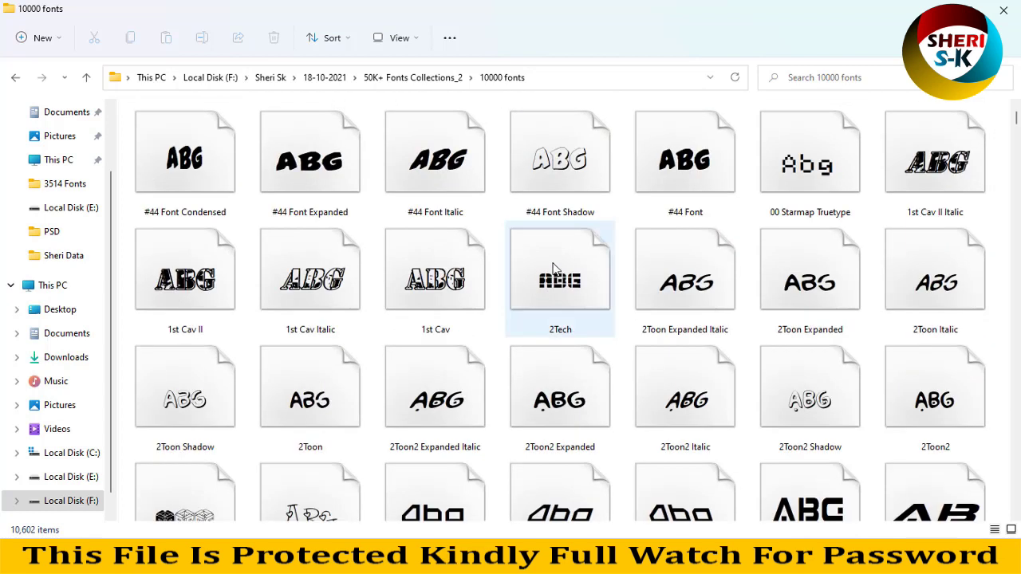
- Preview and close the 1st Cav II Italic font
left_click(933, 211)
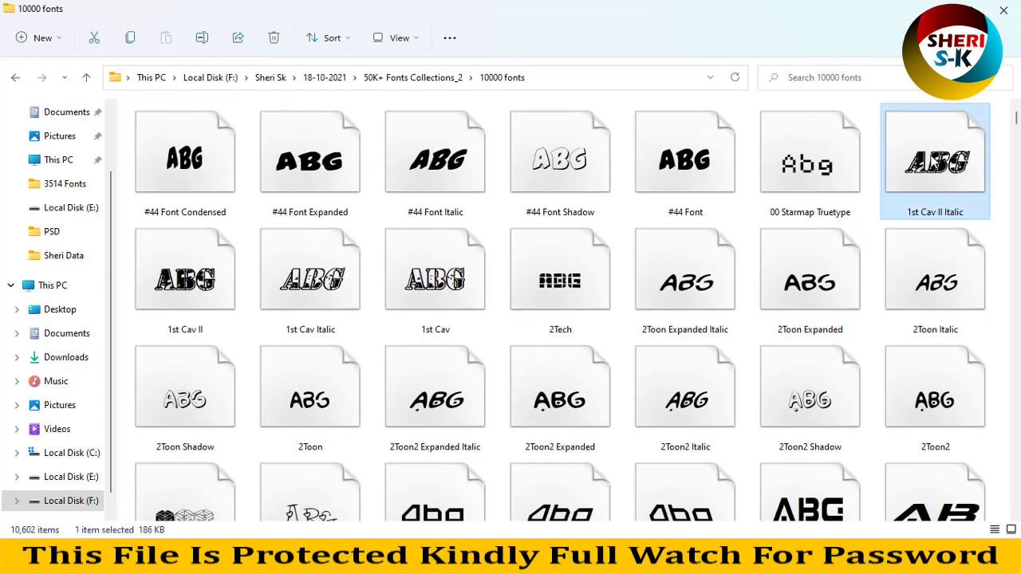
right_click(891, 214)
left_click(774, 205)
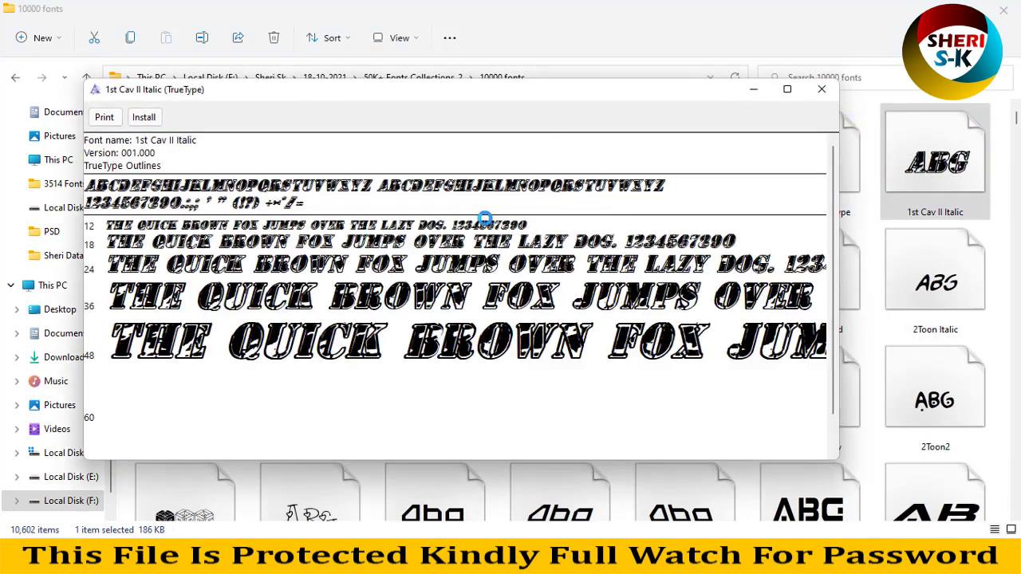
left_click(818, 91)
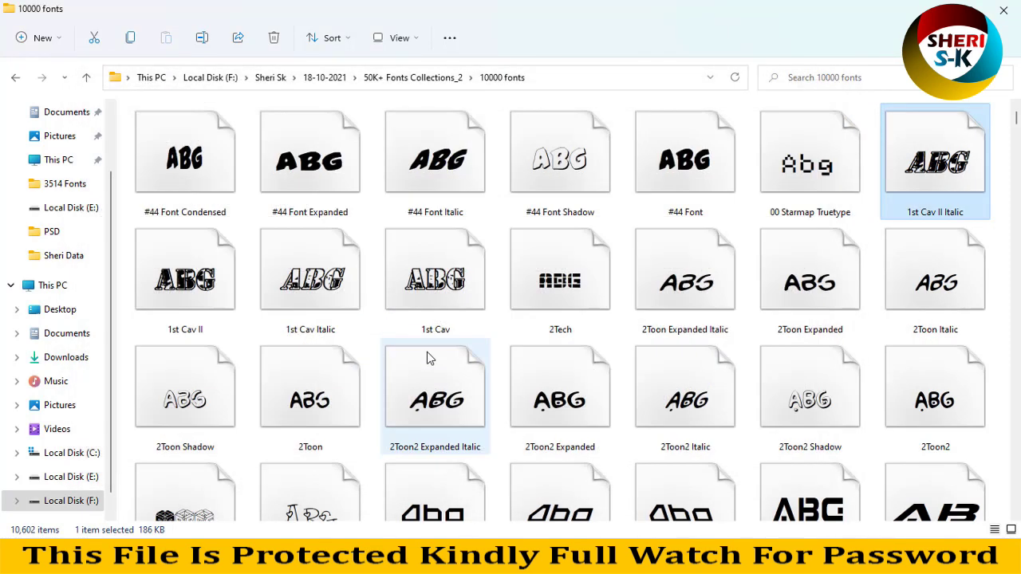
- Scroll through the 10000 fonts thumbnails, then return to 50K+ Fonts Collections_2
scroll(411, 355, "down", 20)
scroll(411, 355, "down", 10)
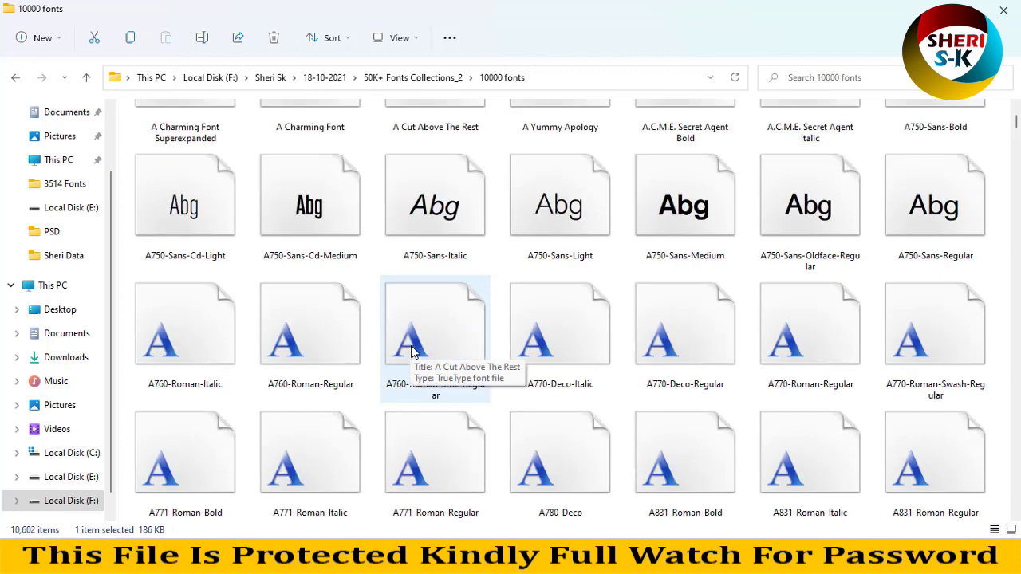
scroll(421, 348, "down", 3)
scroll(421, 349, "down", 6)
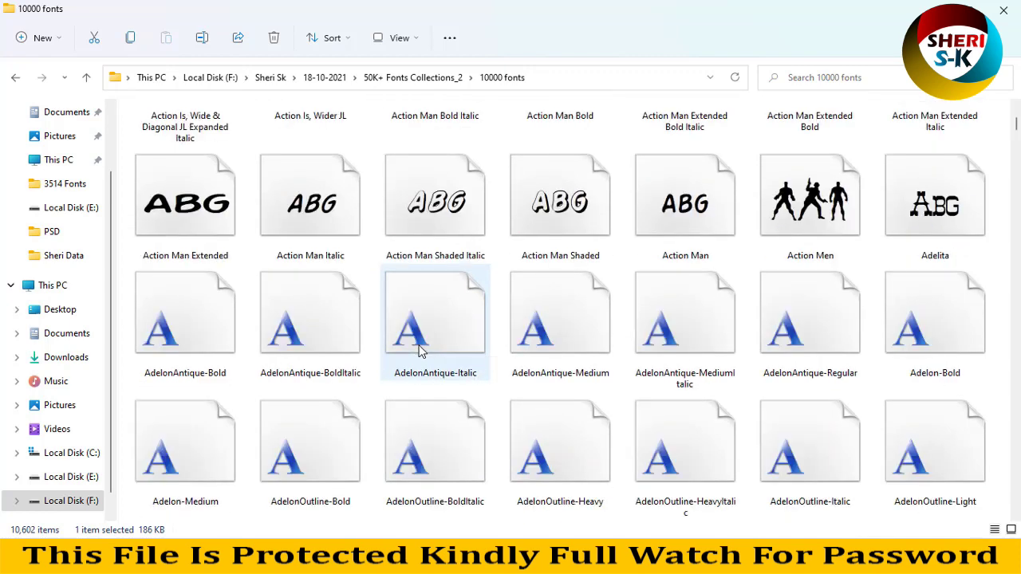
scroll(423, 351, "up", 20)
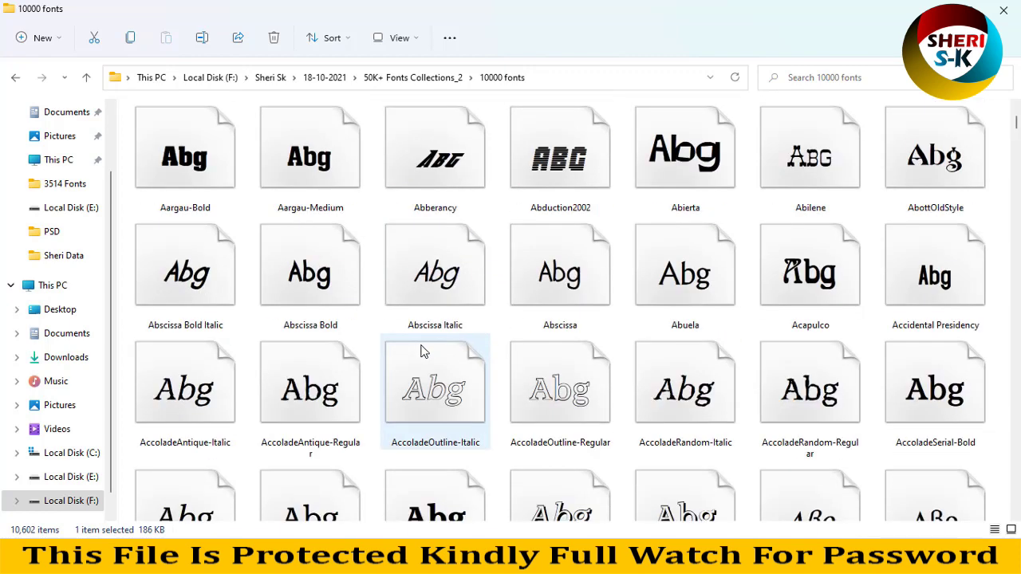
left_click(16, 79)
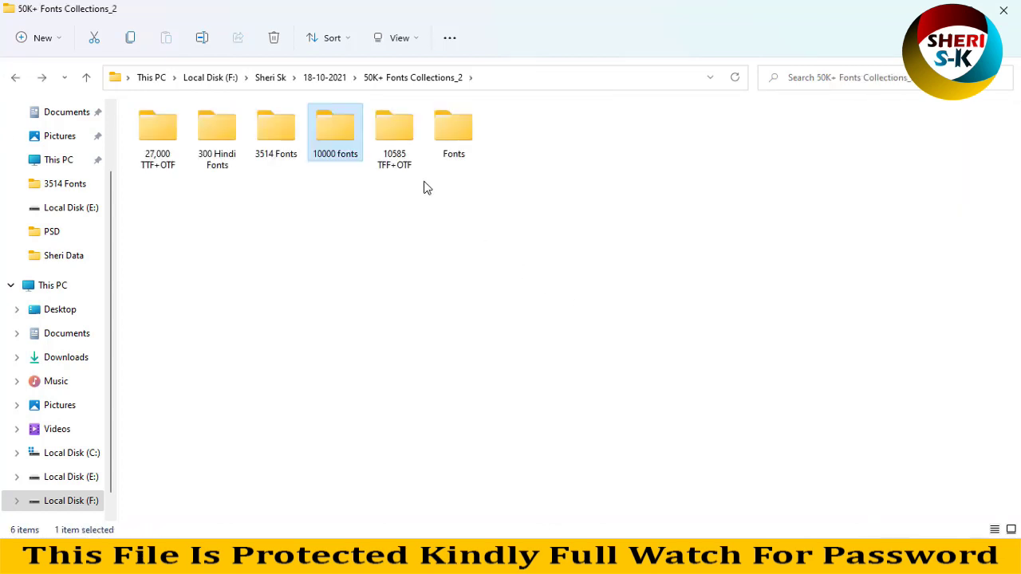
- Open the 10585 TFF+OTF folder and select the Persian (Farsi), Hindi Font and Gujarati Font folders
double_click(410, 147)
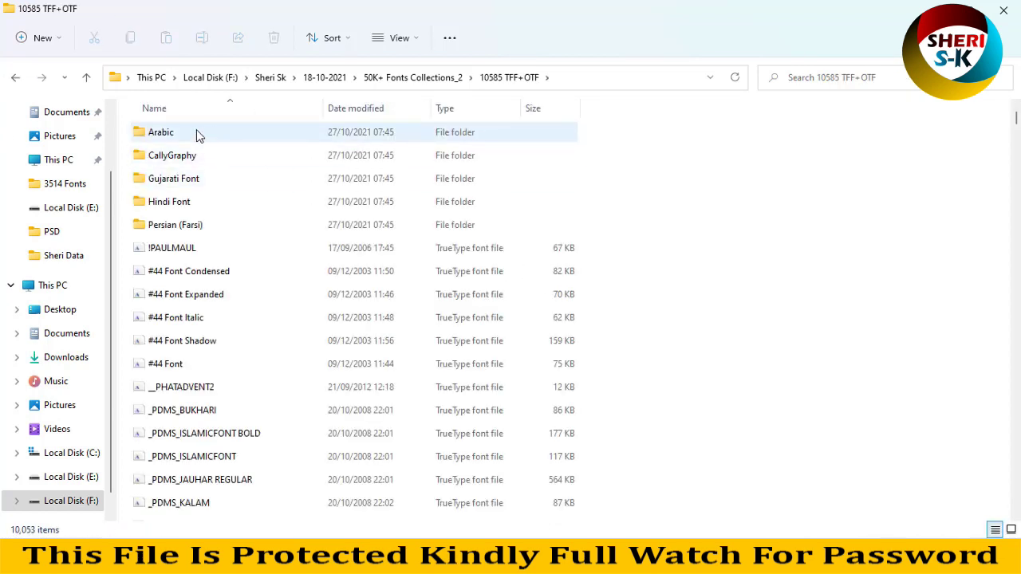
left_click(179, 230)
left_click(180, 204)
left_click(181, 185)
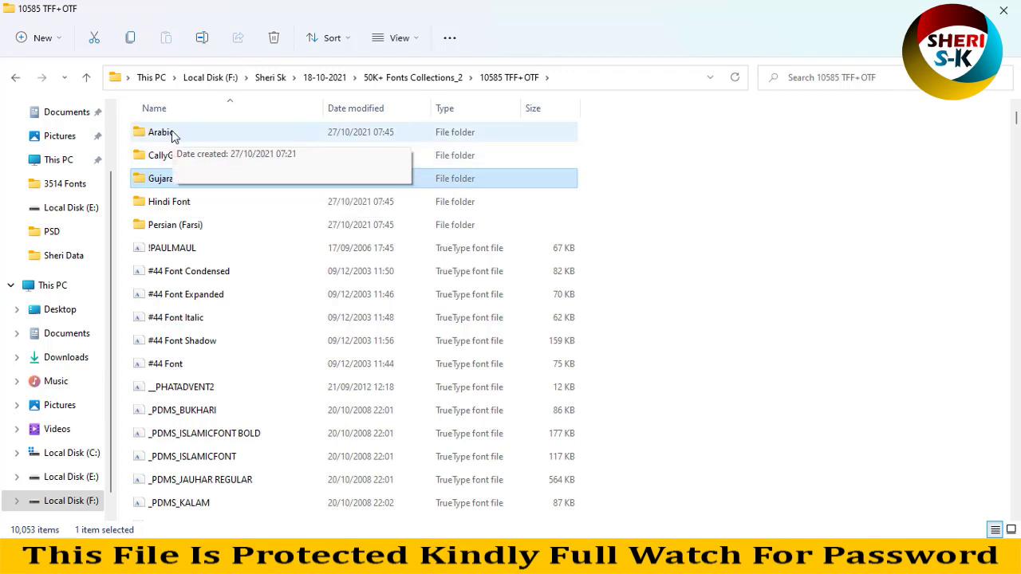
- Browse the Arabic font folder, picking out KacstDecorative, then go back to 10585 TFF+OTF
double_click(172, 132)
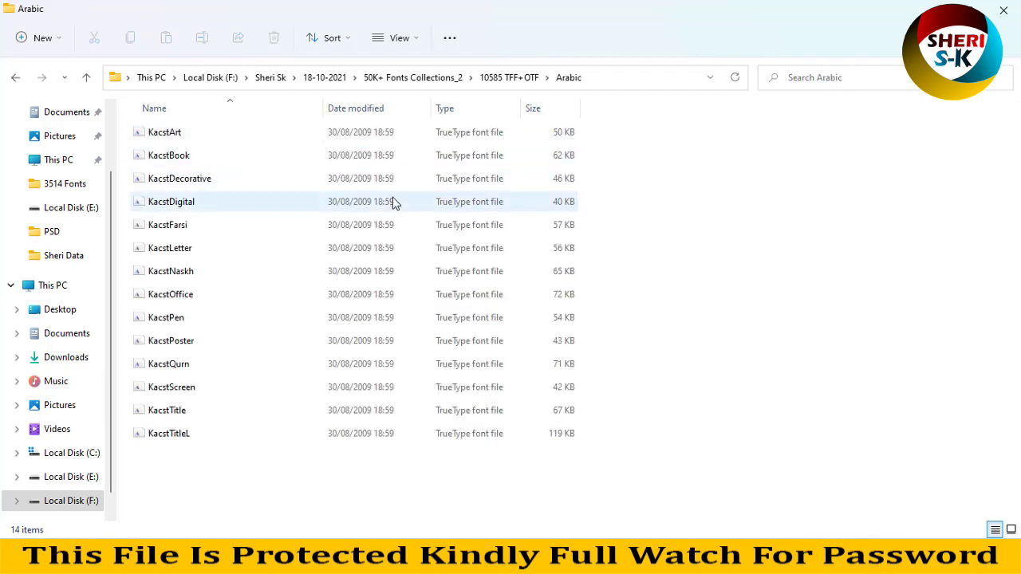
scroll(392, 200, "up", 4)
scroll(392, 200, "up", 3)
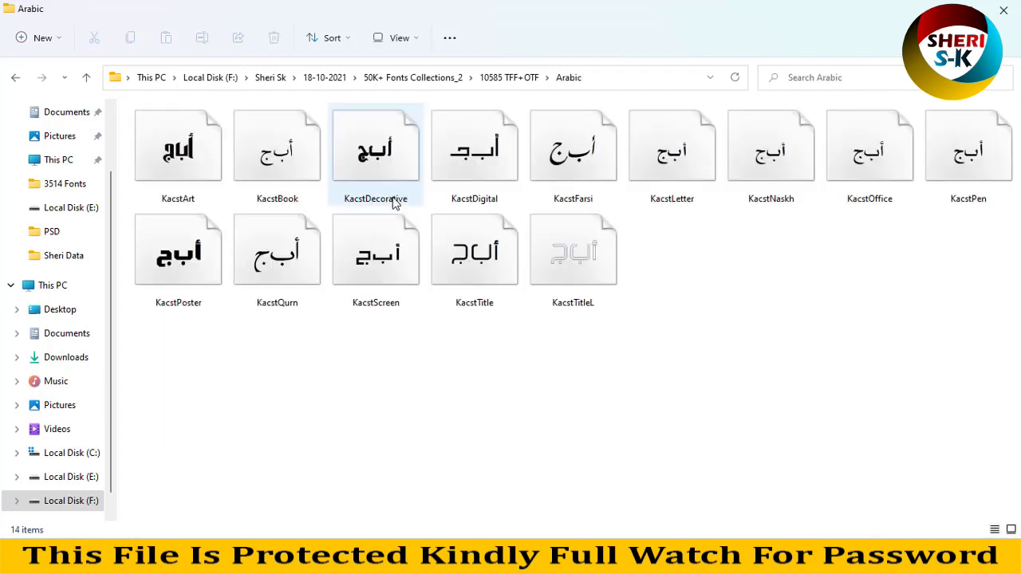
left_click(484, 165)
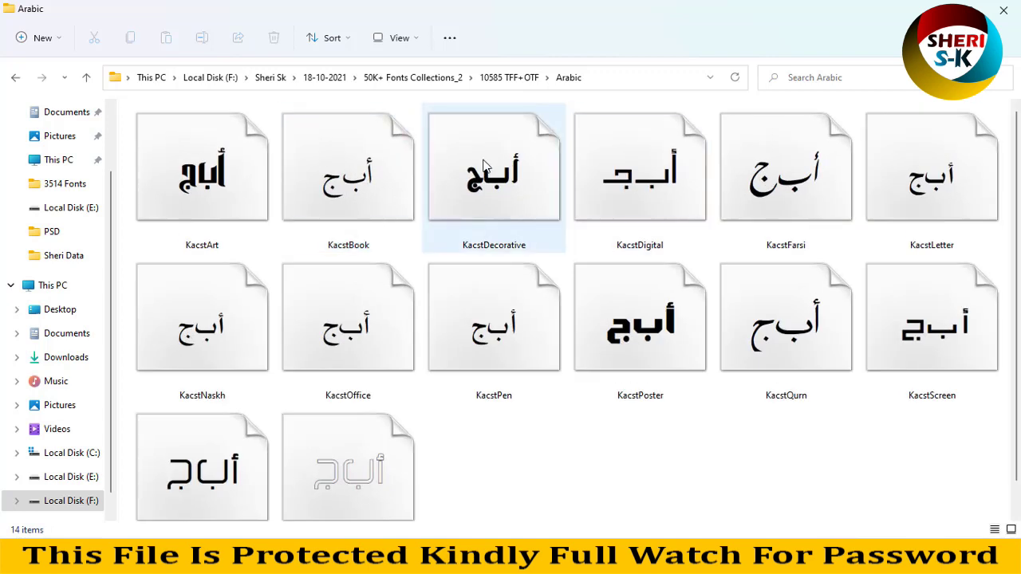
scroll(318, 256, "down", 1)
scroll(318, 256, "up", 1)
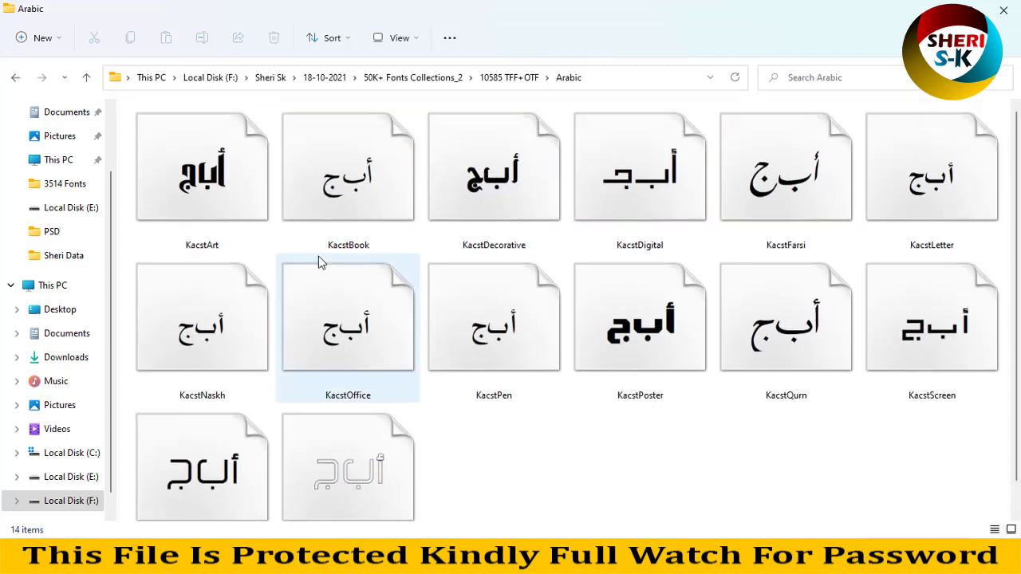
left_click(15, 77)
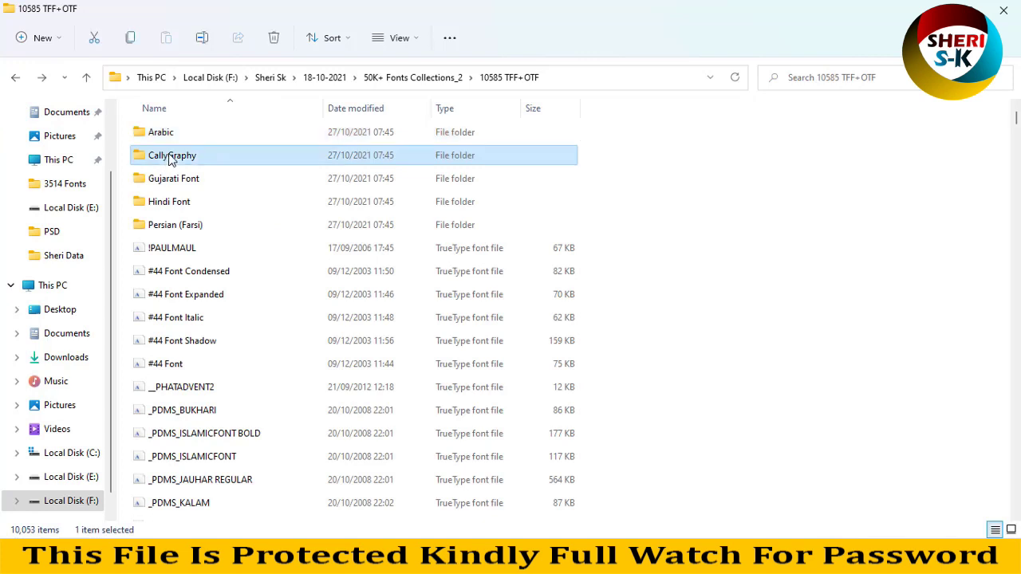
- Show the CallyGraphy folder's fonts as preview thumbnails, then return to 10585 TFF+OTF
double_click(167, 160)
key("ctrl+shift+4")
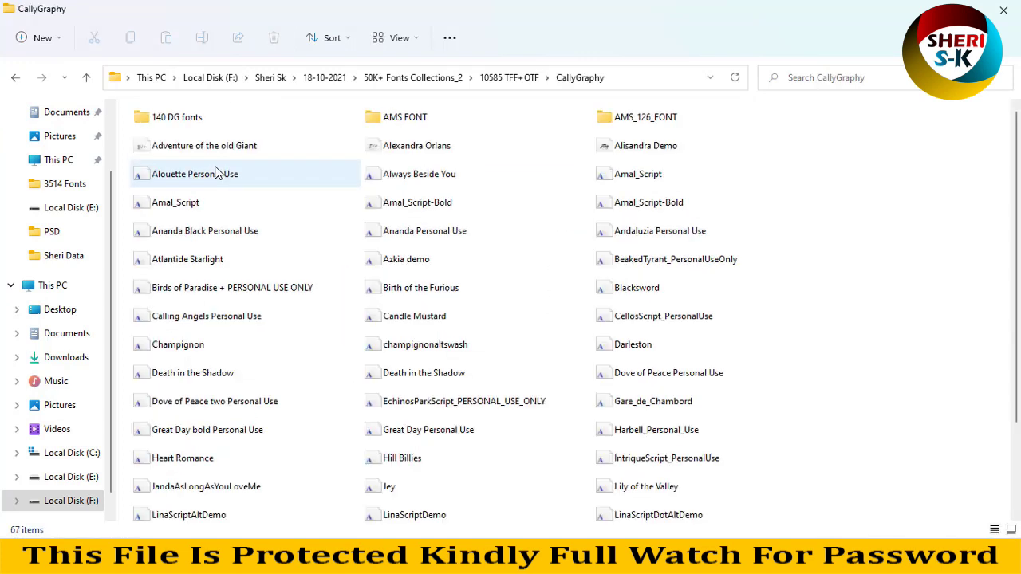
key("ctrl+shift+3")
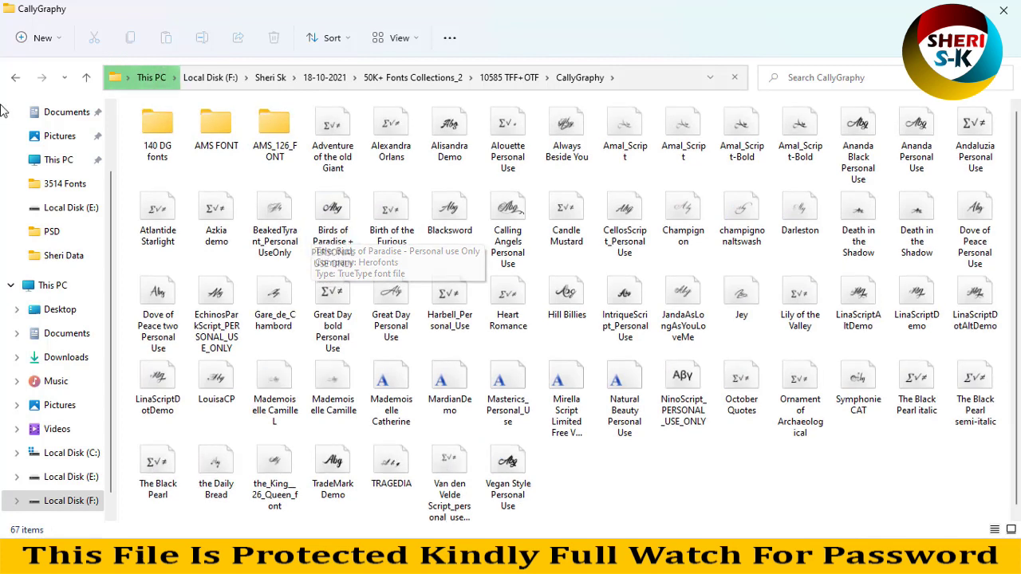
left_click(13, 80)
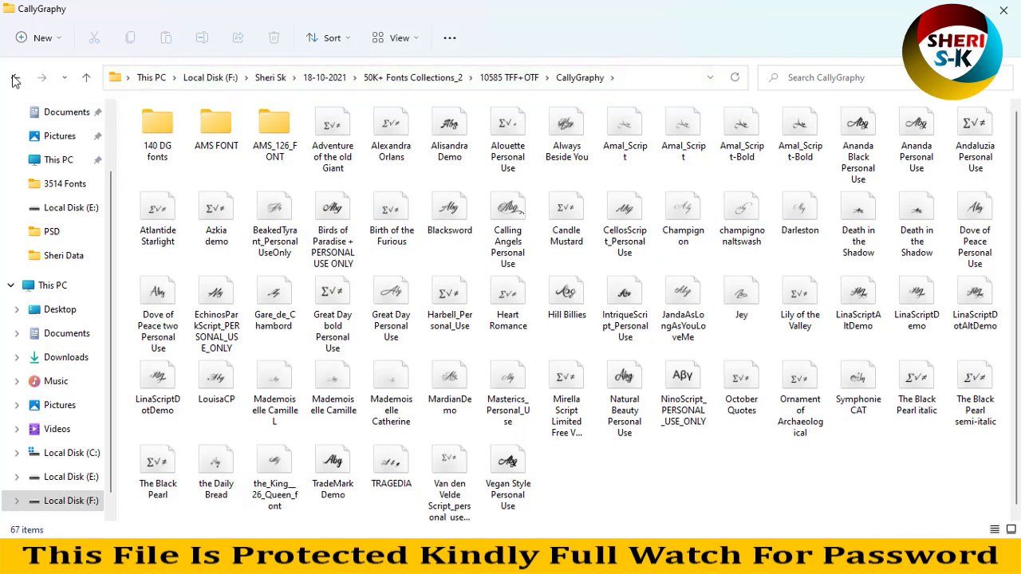
- Browse the Gujarati Font and Persian (Farsi) font folders, returning each time to 10585 TFF+OTF
double_click(169, 182)
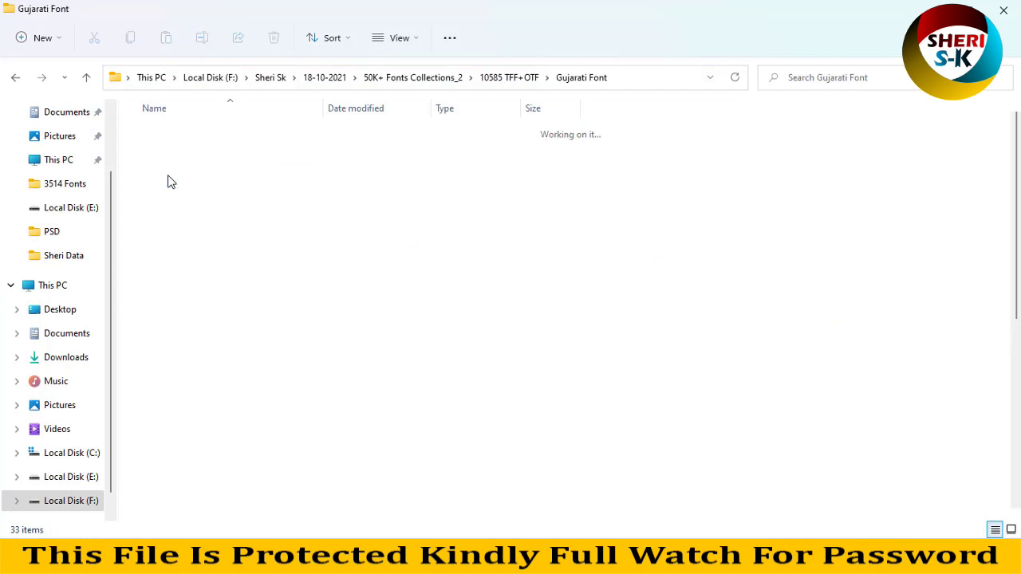
scroll(299, 215, "up", 3, "ctrl")
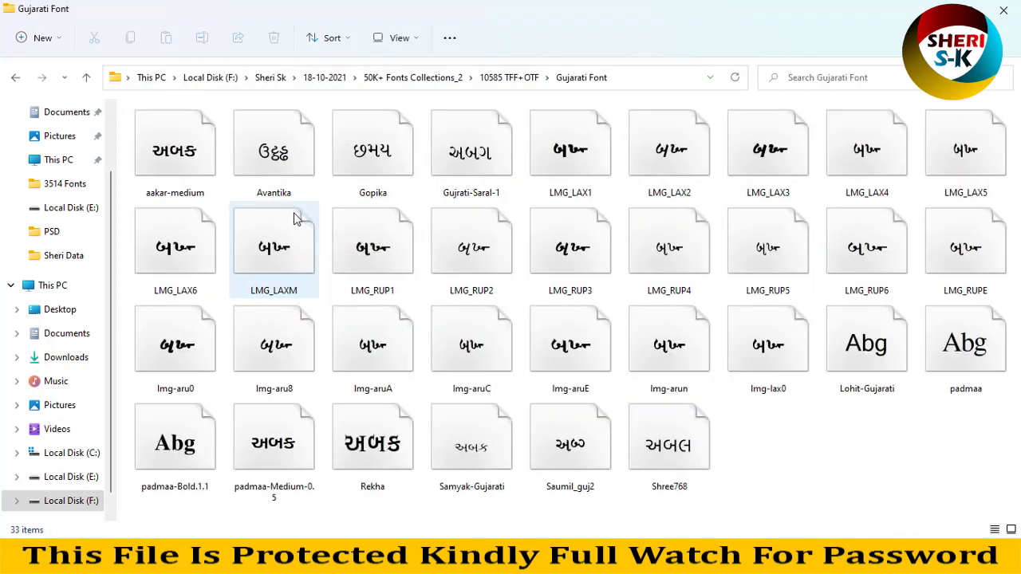
left_click(15, 78)
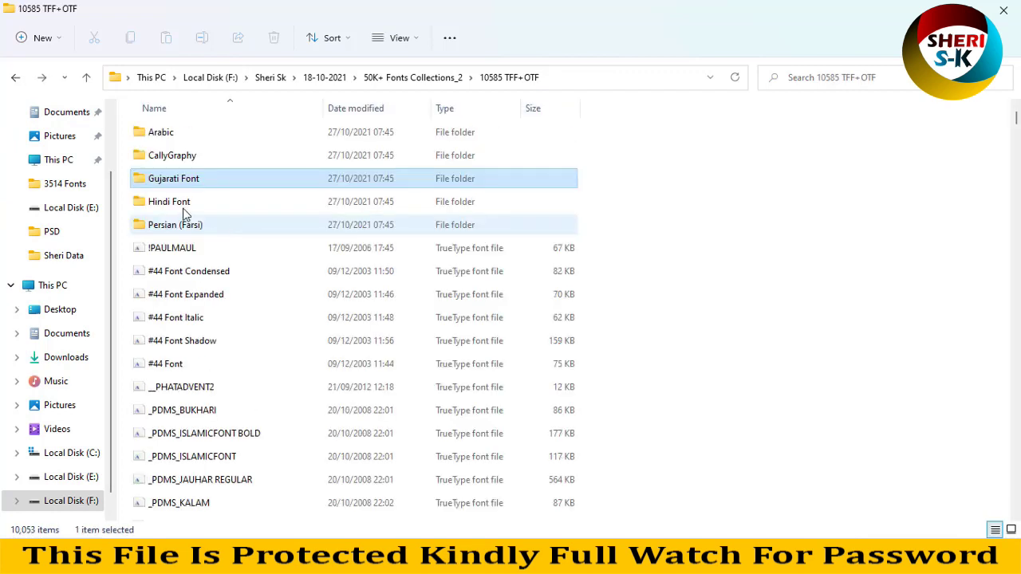
double_click(178, 227)
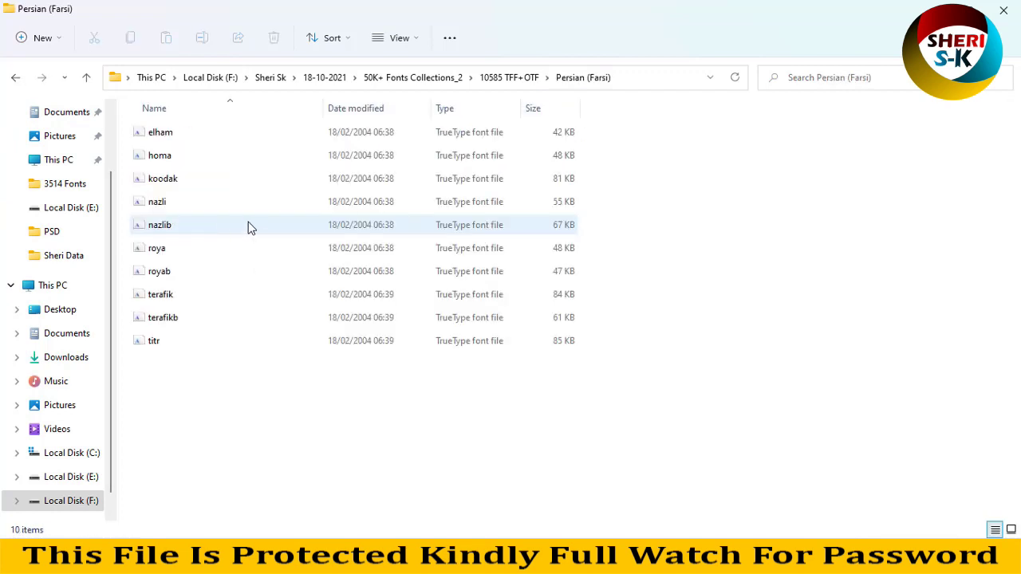
scroll(248, 228, "up", 4, "ctrl")
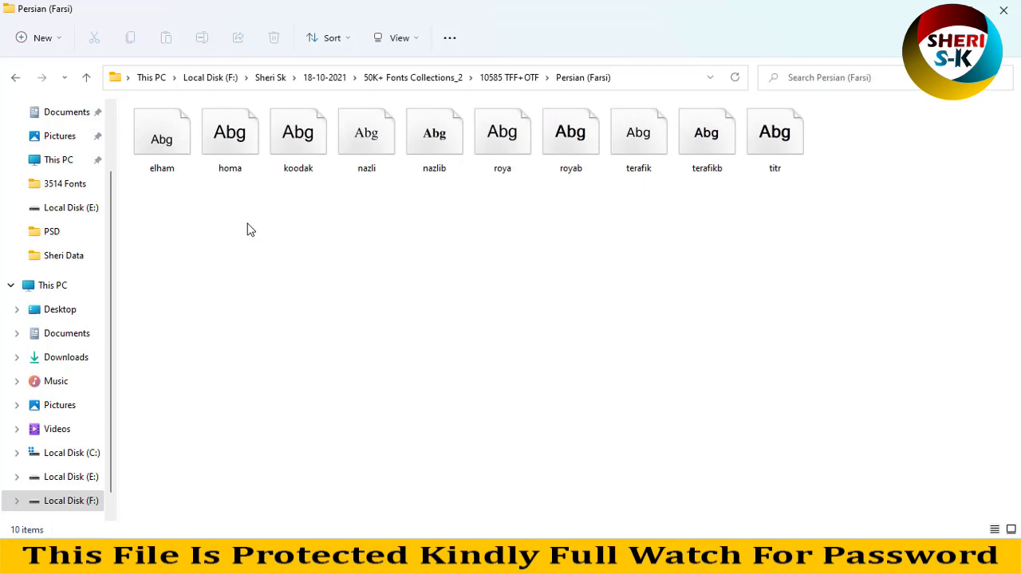
scroll(248, 229, "up", 2, "ctrl")
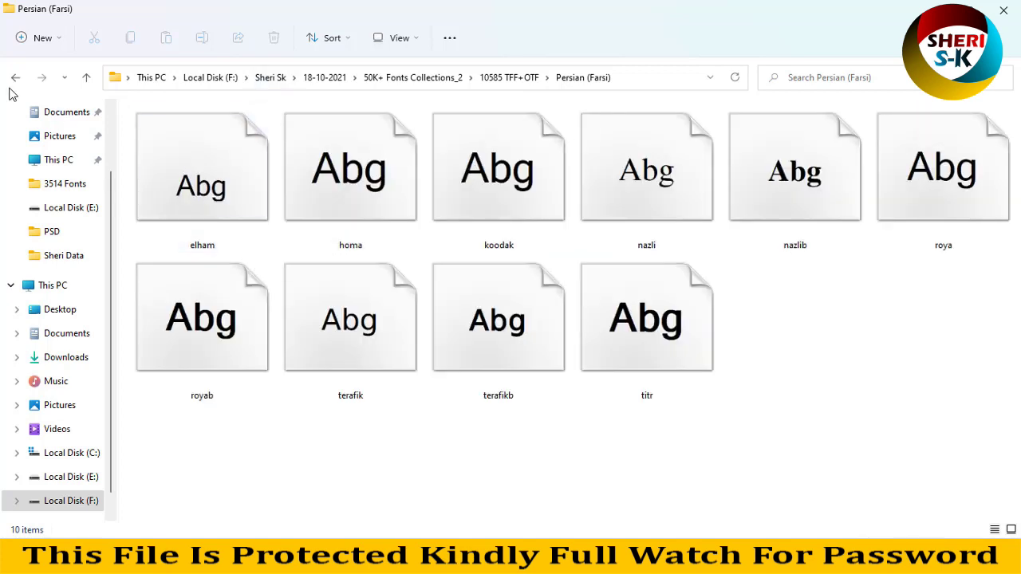
left_click(15, 77)
- Browse the Hindi Font archives, selecting abbasi priya and agra, then go back to 50K+ Fonts Collections_2
double_click(197, 206)
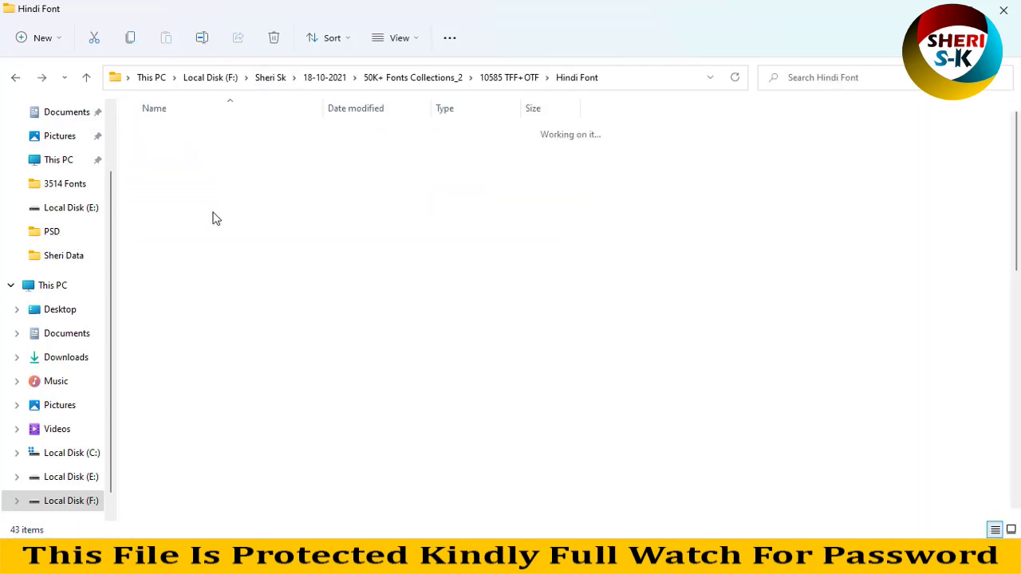
scroll(214, 219, "up", 4, "ctrl")
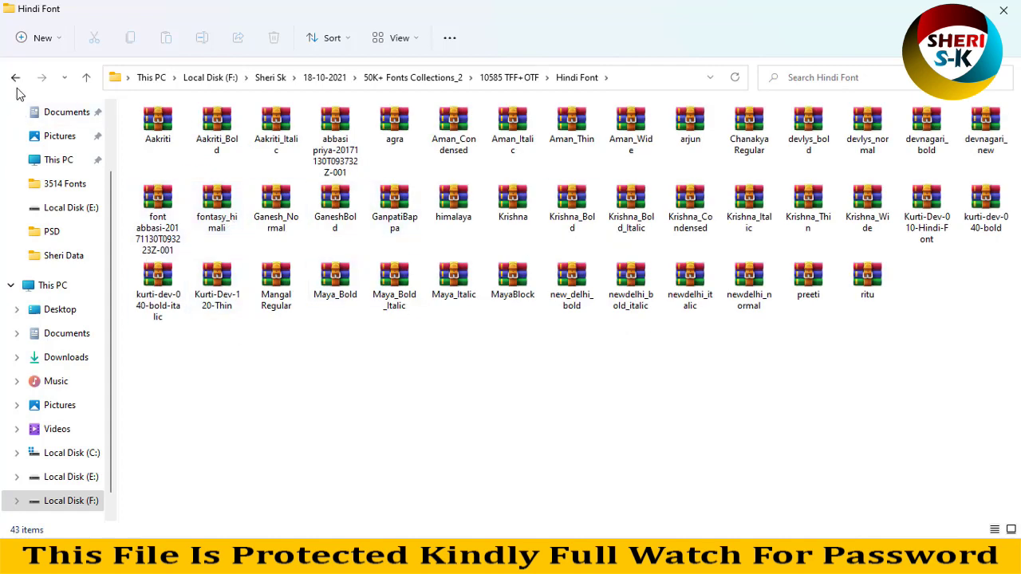
left_click(348, 153)
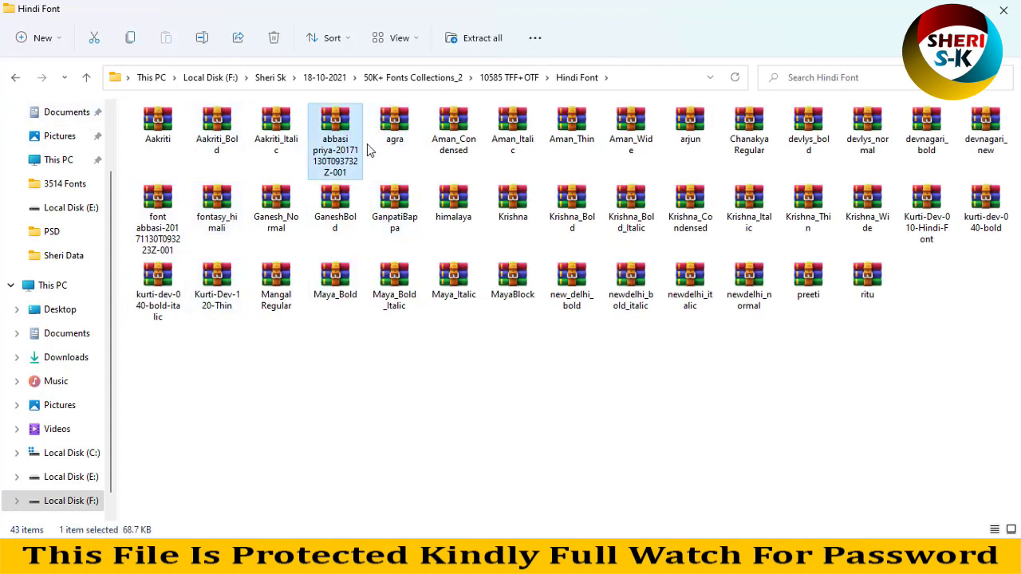
left_click(394, 130)
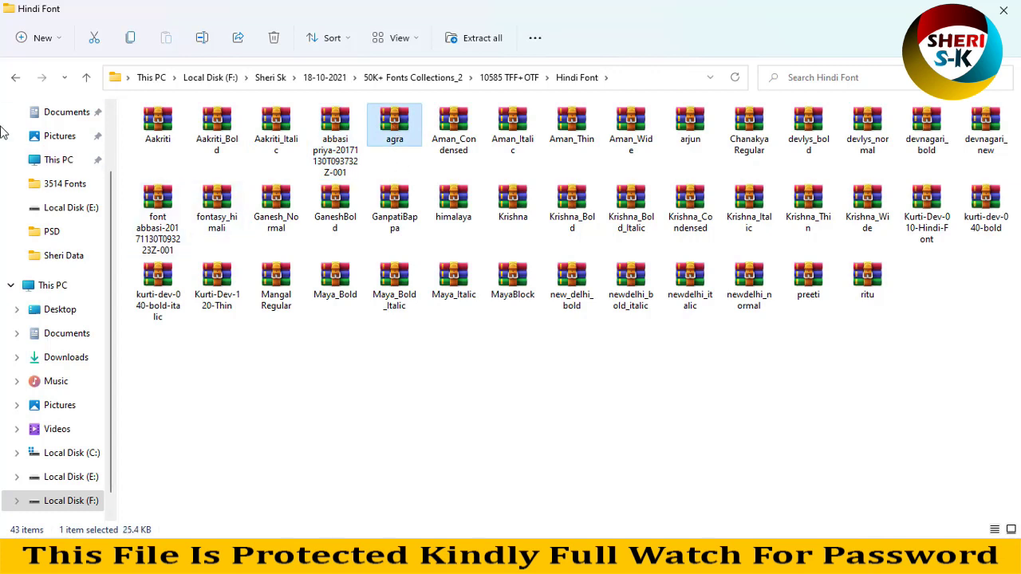
left_click(15, 78)
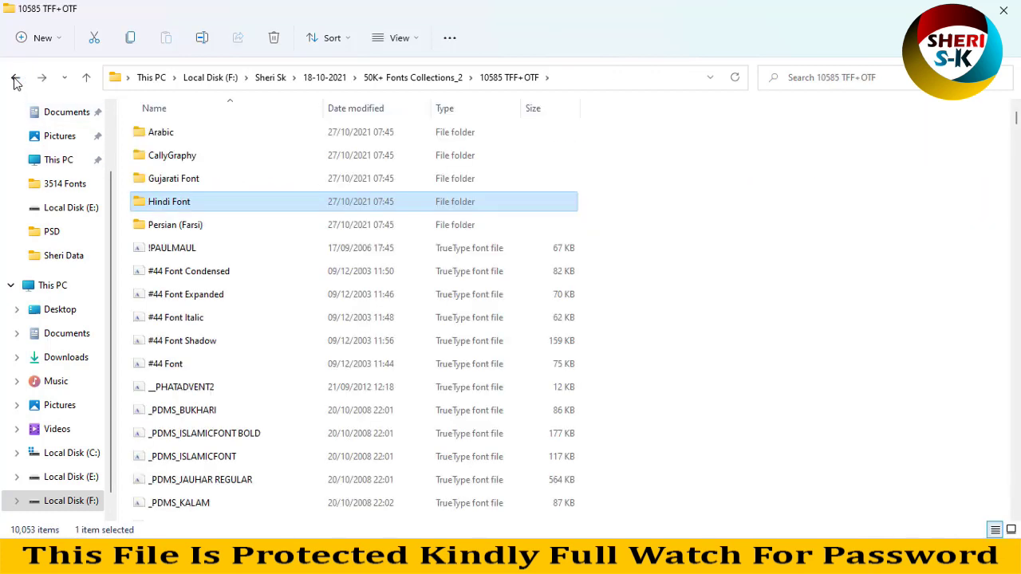
left_click(16, 79)
- View the readme and 01 DigitMono font in Fonts > 01-digitmono at larger icons, then return to 50K+ Fonts Collections_2
double_click(470, 130)
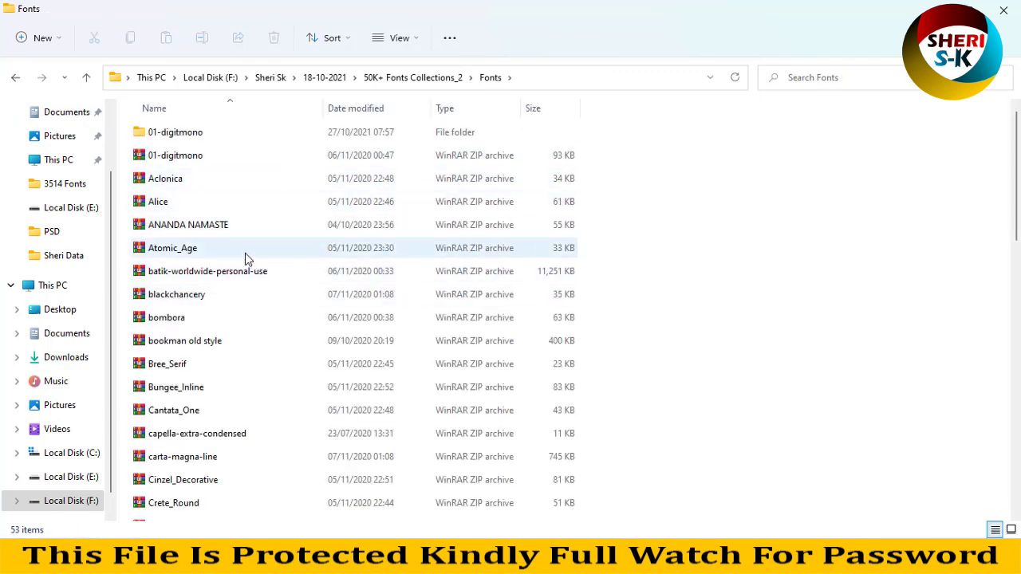
double_click(194, 133)
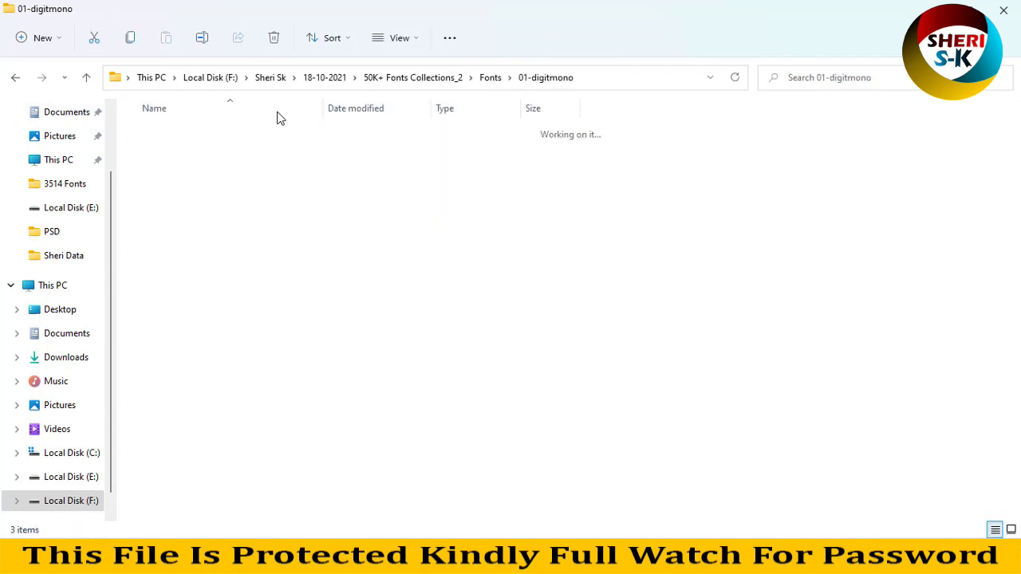
key("ctrl+shift+4")
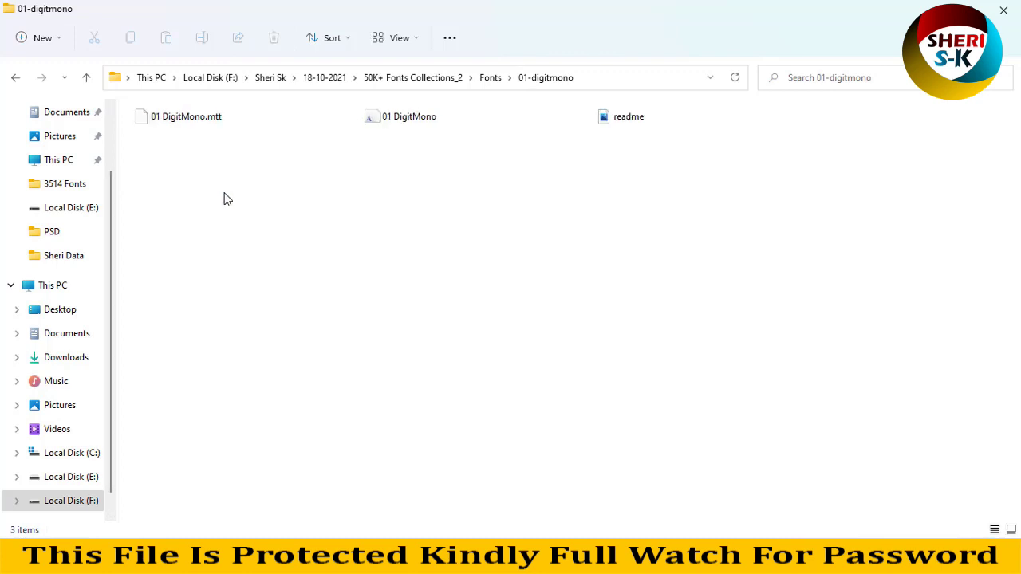
scroll(226, 199, "up", 6, "ctrl")
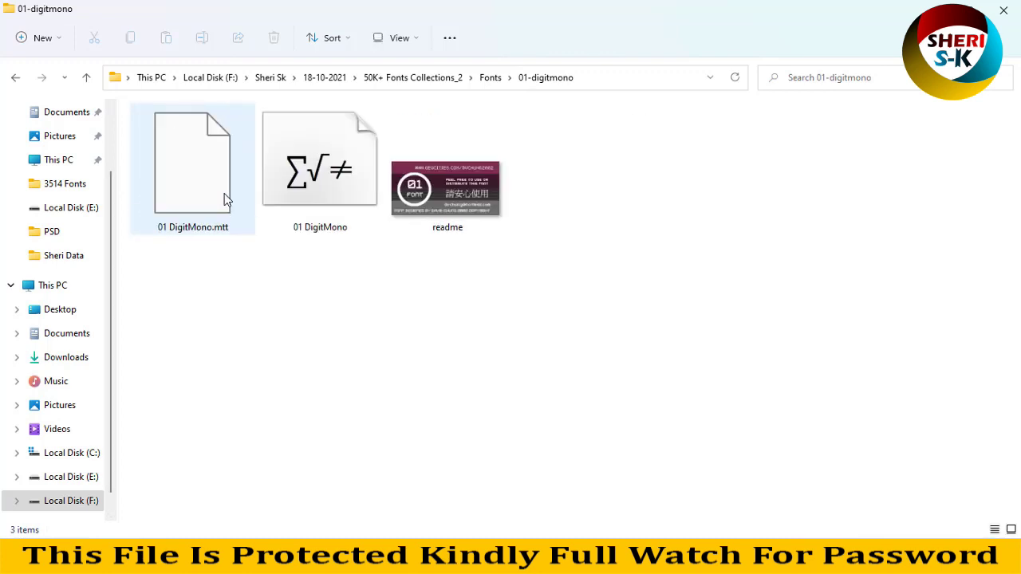
left_click(708, 227)
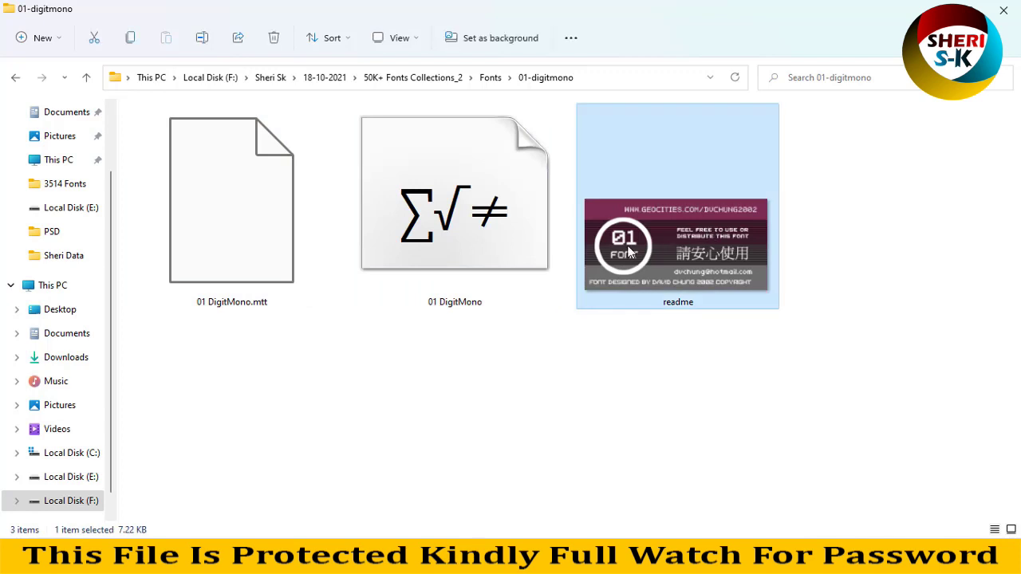
left_click(363, 253)
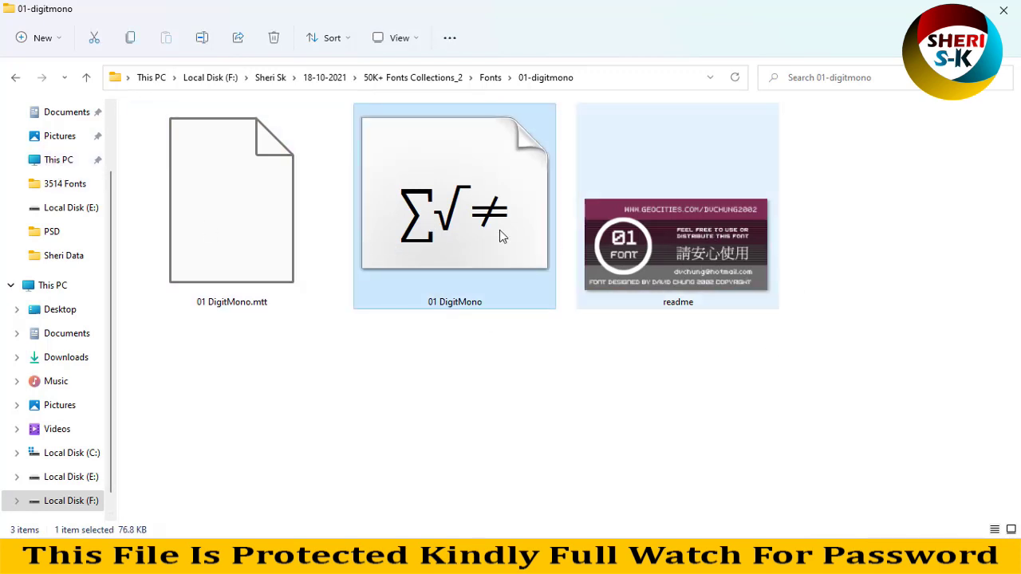
left_click(17, 78)
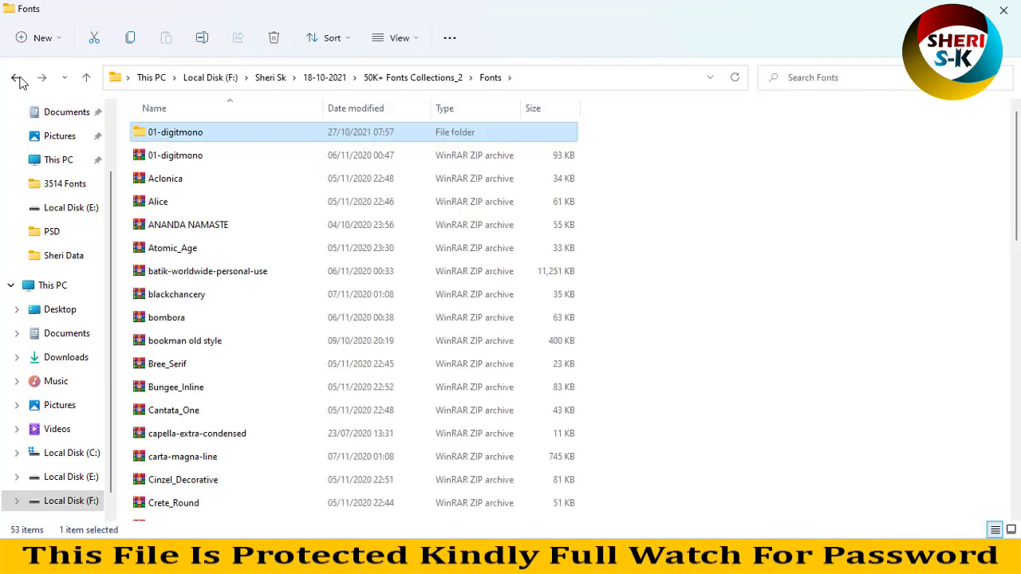
left_click(17, 78)
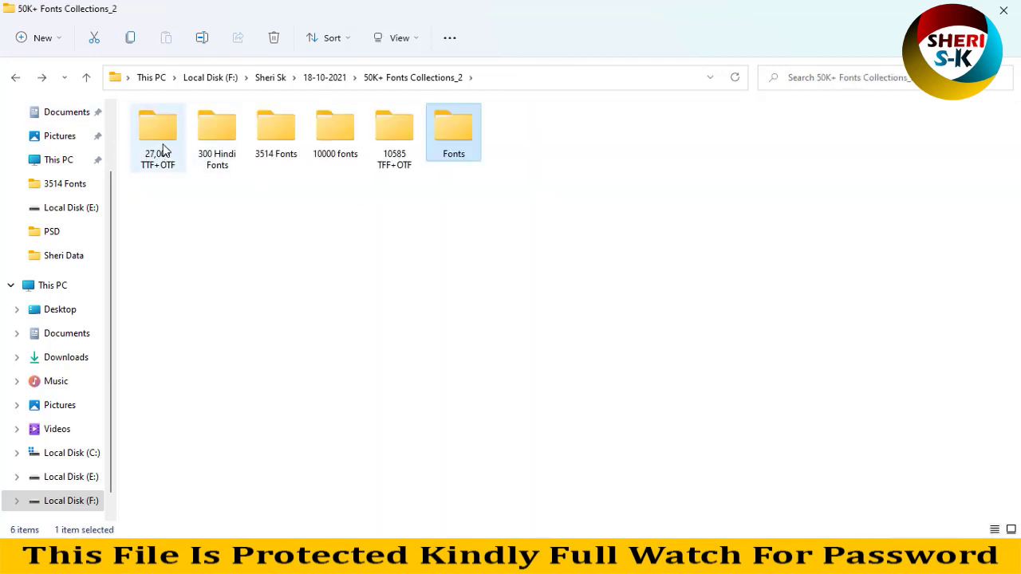
- Open the 27,000 TTF+OTF folder and scroll down through its font grid
double_click(164, 150)
scroll(364, 370, "down", 5)
scroll(363, 375, "down", 10)
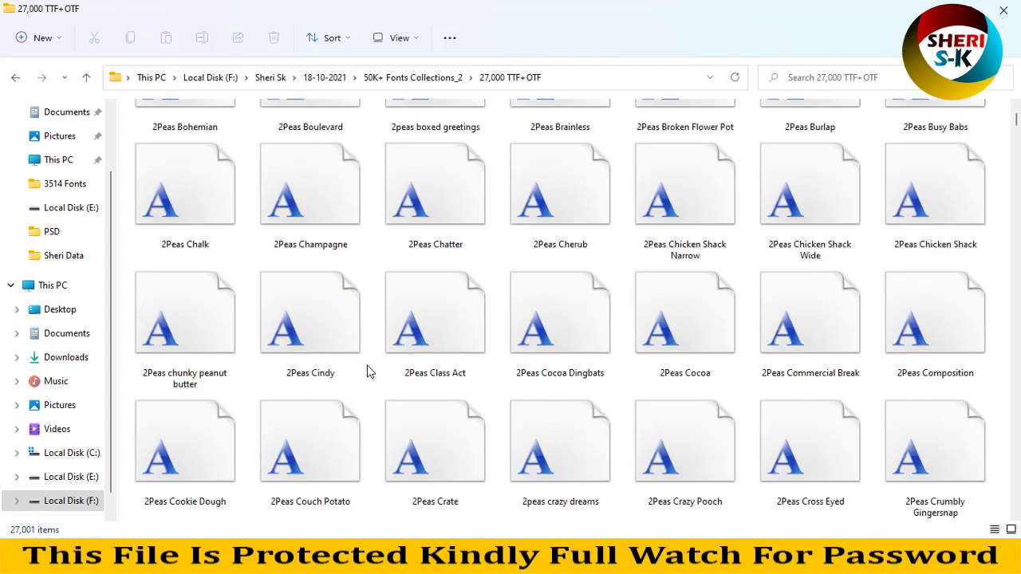
scroll(367, 373, "down", 5)
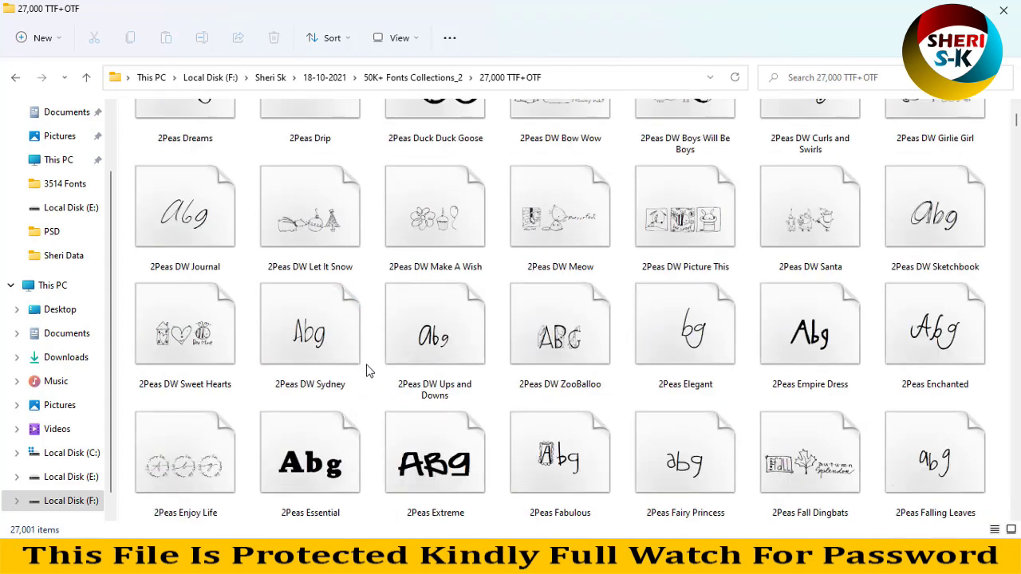
scroll(368, 373, "down", 5)
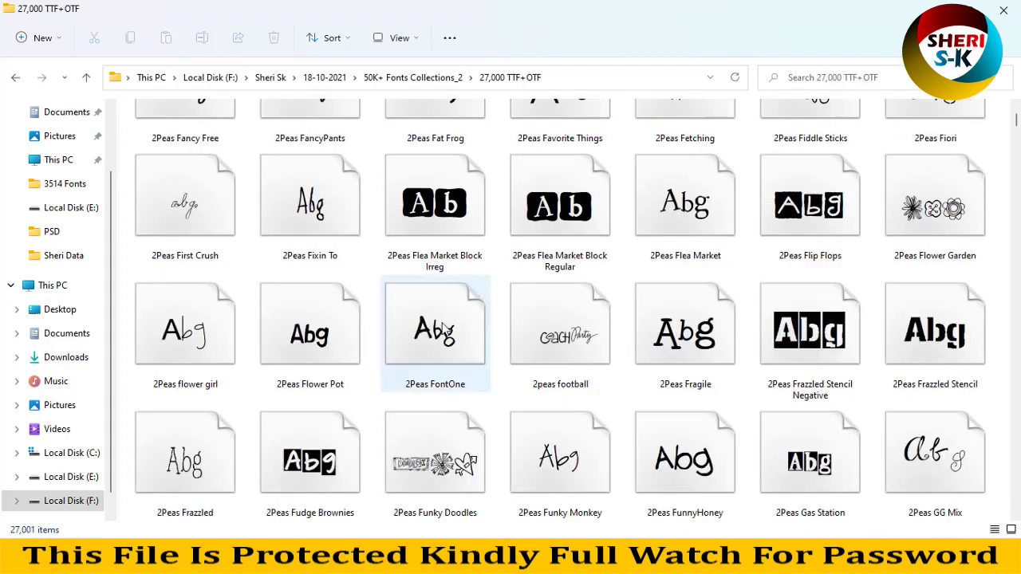
- Preview the 2Peas Flea Market Block Irreg font and install it from the preview window
left_click(565, 209)
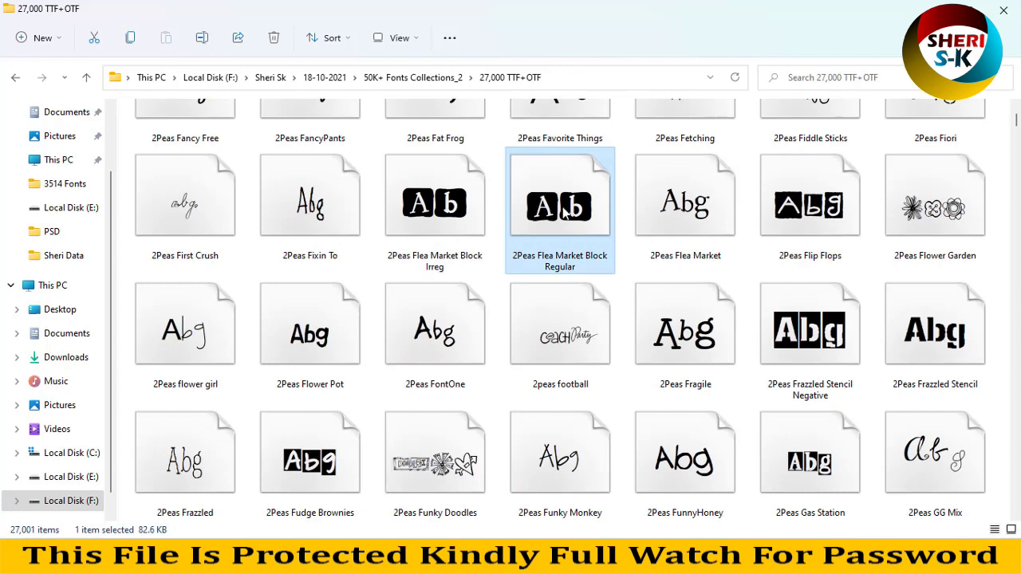
right_click(469, 233)
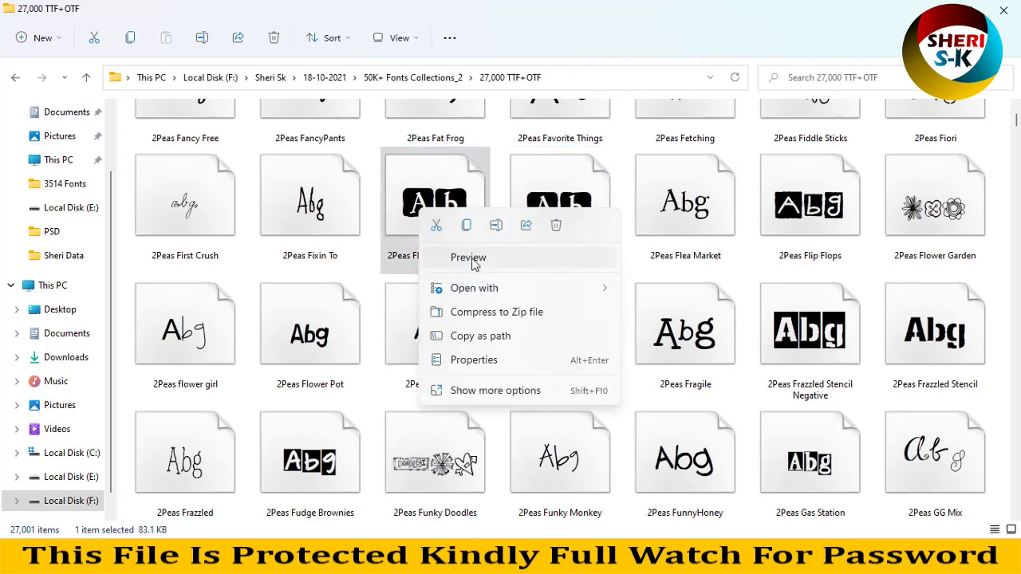
left_click(475, 259)
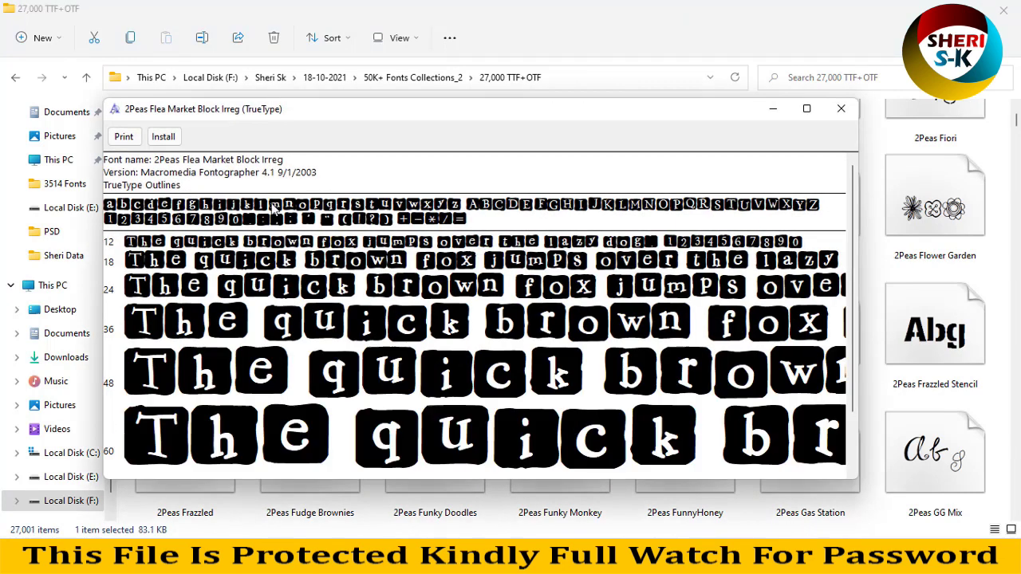
left_click(163, 137)
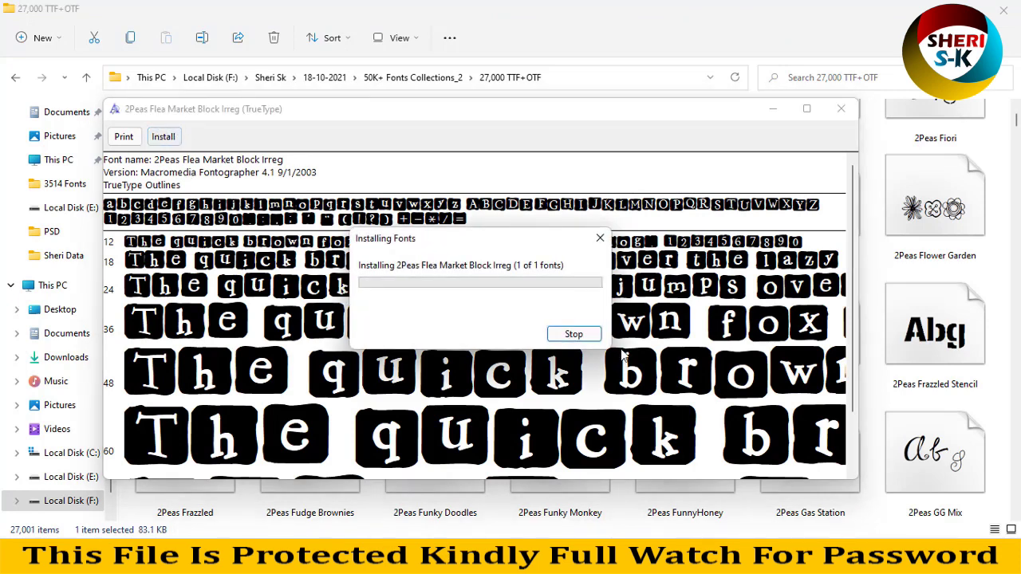
- Close the font preview and paste a second SHERI SK line into the Photoshop text
left_click(841, 109)
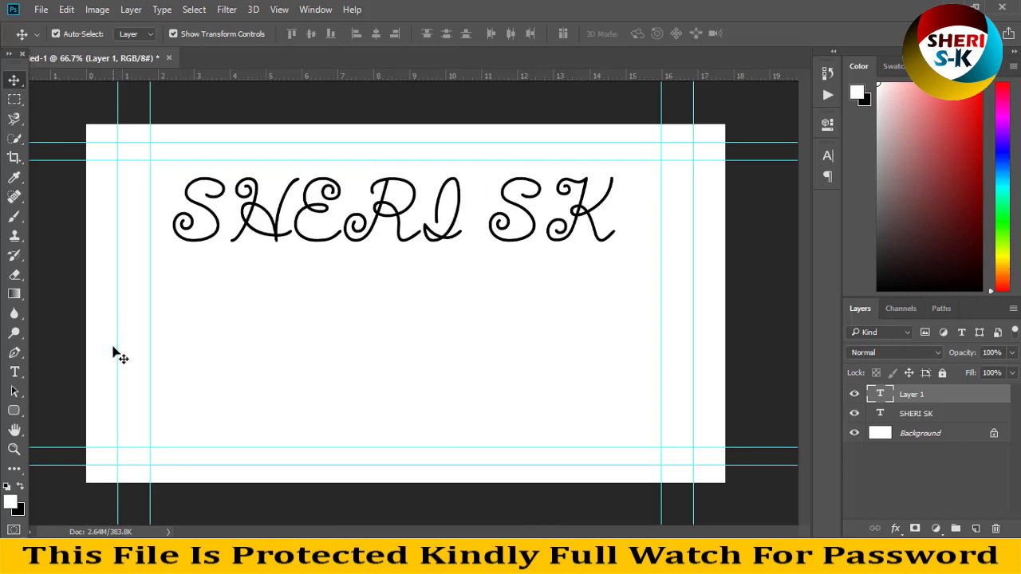
left_click(303, 227)
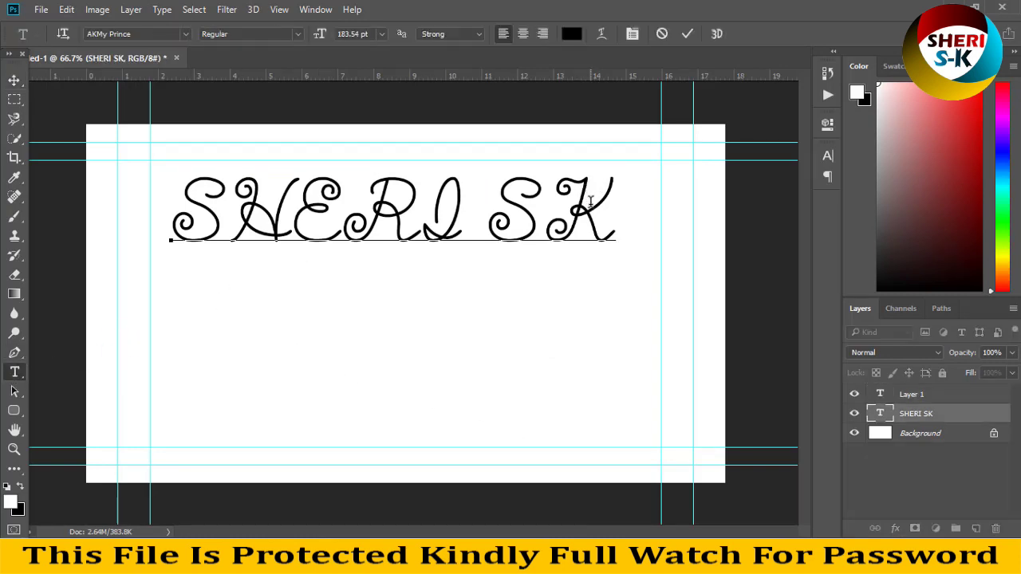
key("ctrl+a")
key("ctrl+c")
left_click(615, 211)
key("Return")
key("ctrl+v")
- Set the second line in 2Peas Flea Market Block Irreg, enlarged from 72 pt to 105 pt, and commit
left_click_drag(605, 316, 150, 323)
type("2")
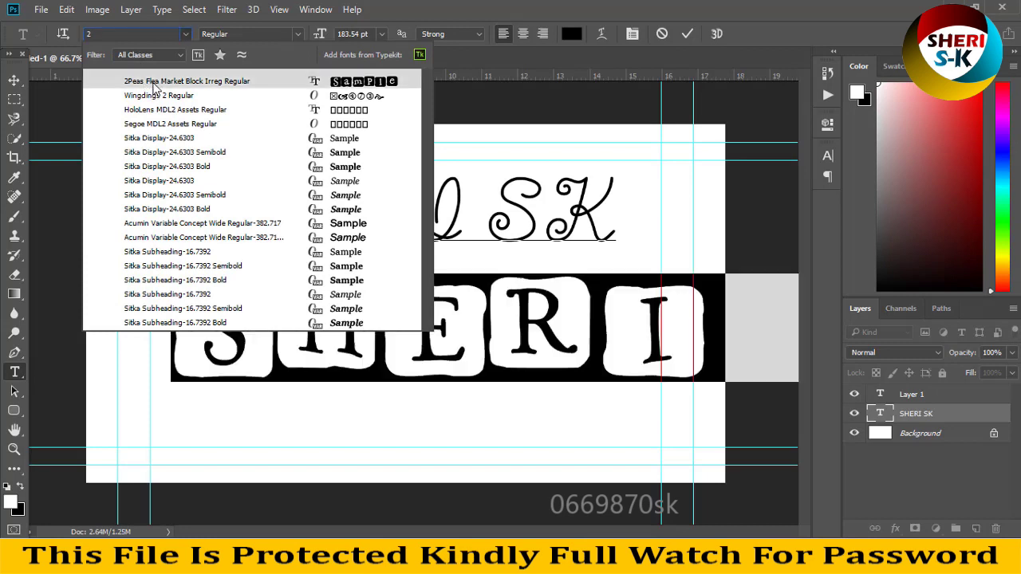
left_click(156, 82)
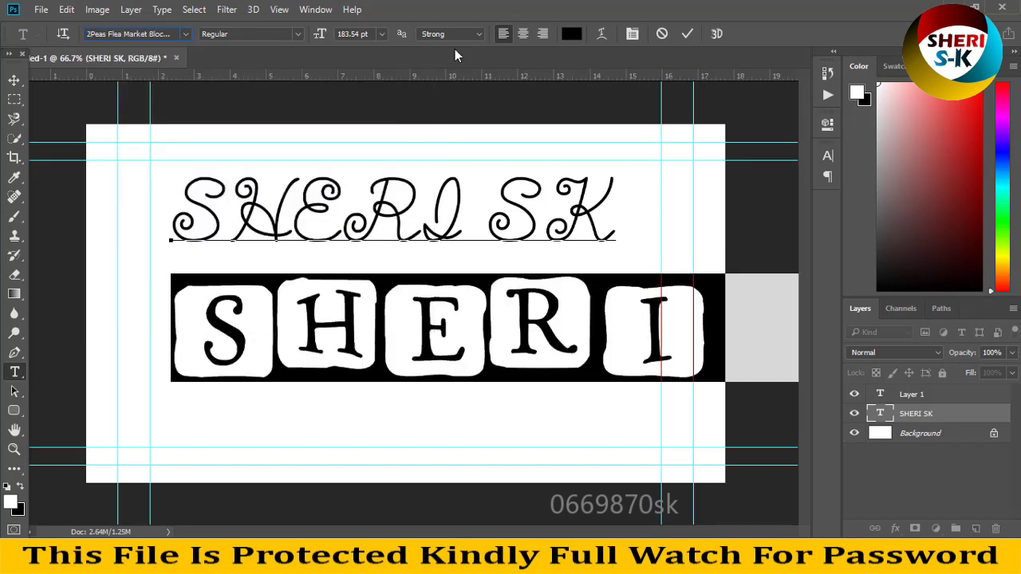
left_click(380, 35)
left_click(386, 292)
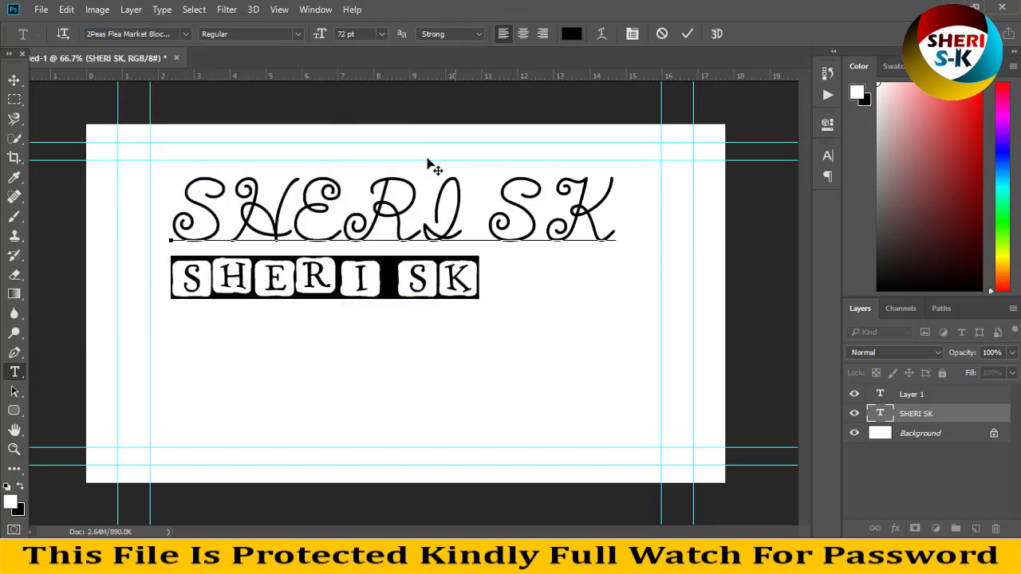
left_click(351, 35)
scroll(349, 35, "up", 20)
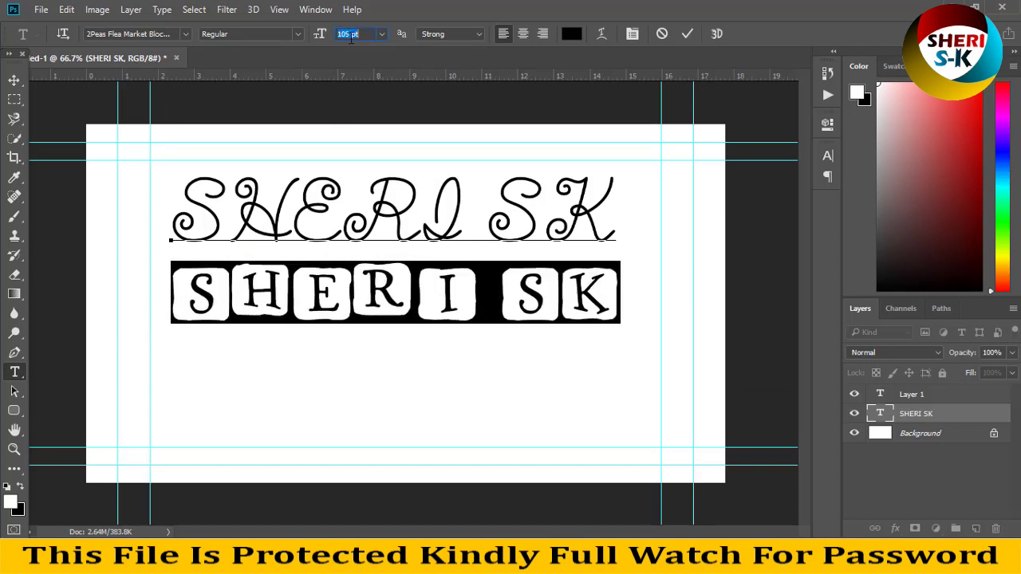
left_click(14, 99)
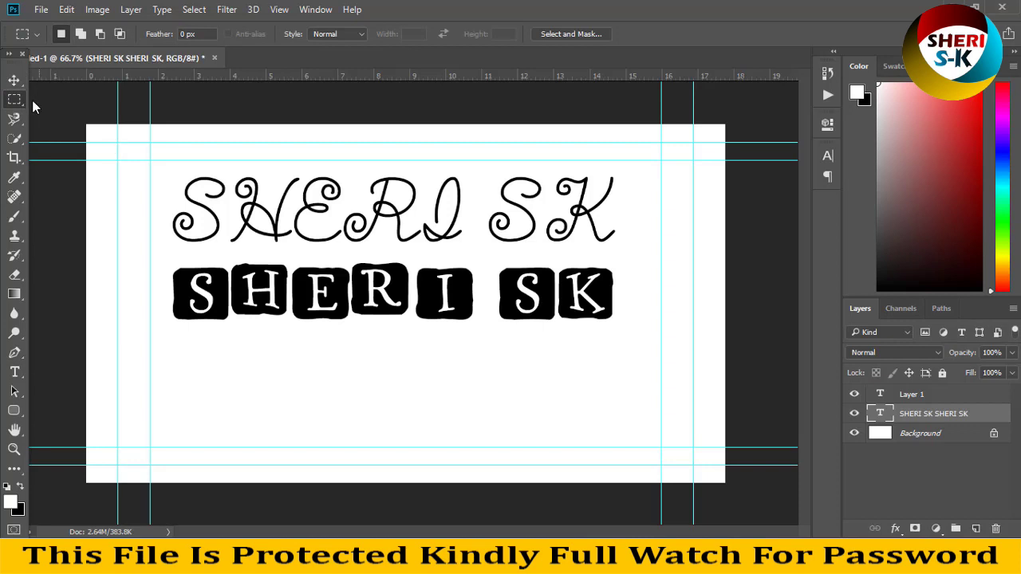
- Start a new text line below the block line, try the digits 123456789, then erase them
key("v")
left_click(15, 372)
left_click(195, 408)
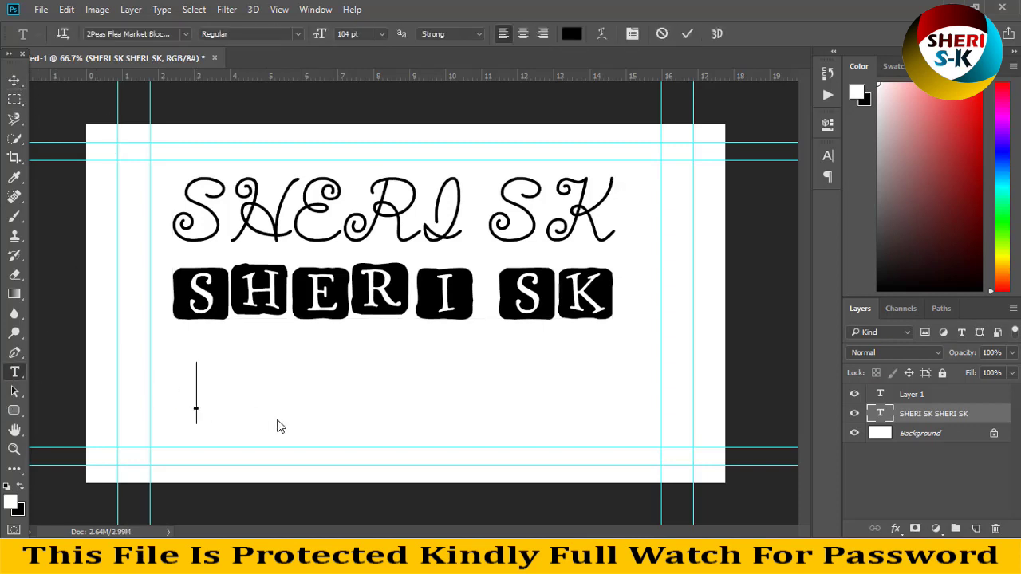
type("123")
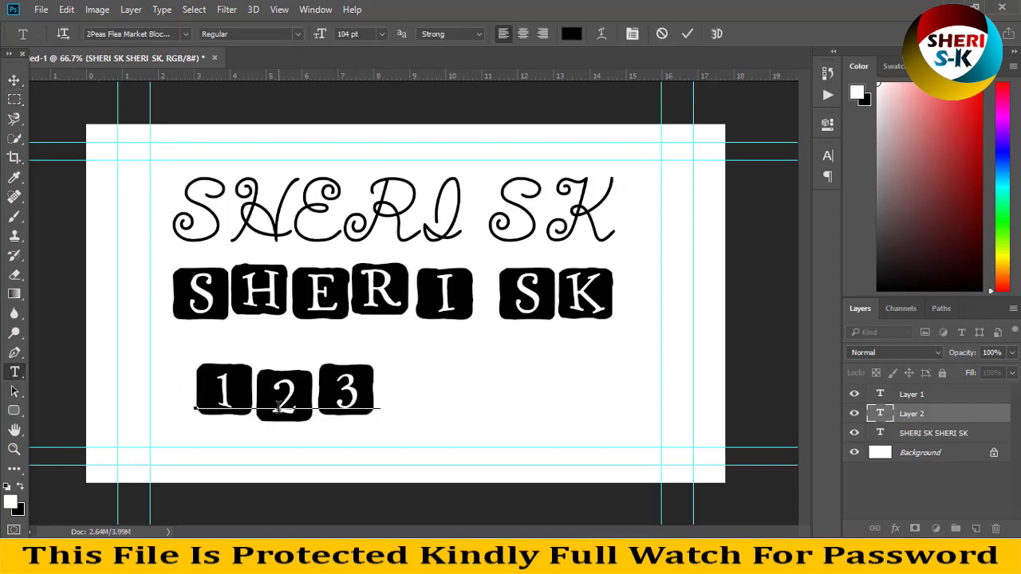
type("45678")
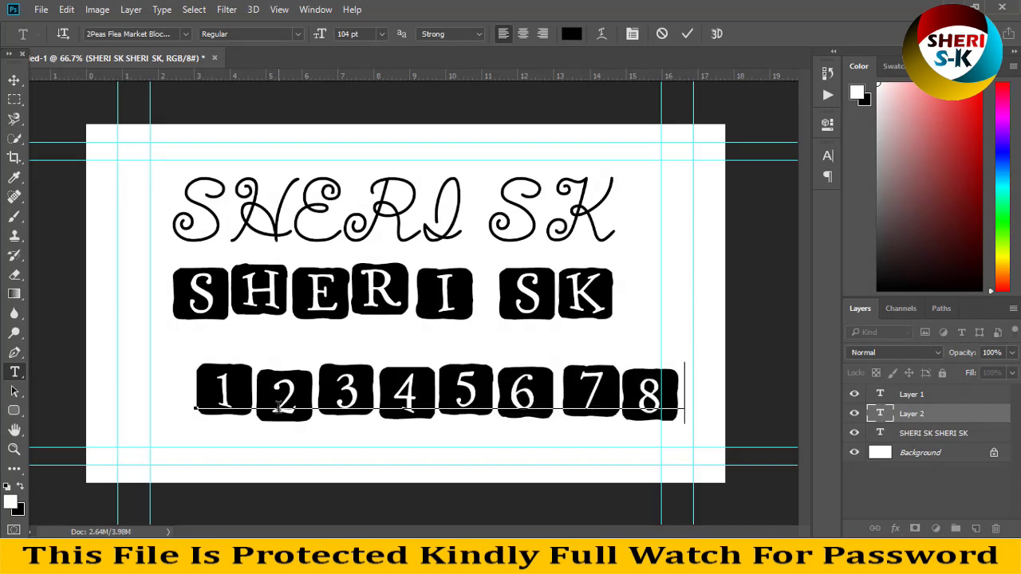
type("9")
key("BackSpace")
key("ctrl+a")
key("BackSpace")
- Type @#$ in the block font, commit it, and close Untitled-1 without saving
type("@")
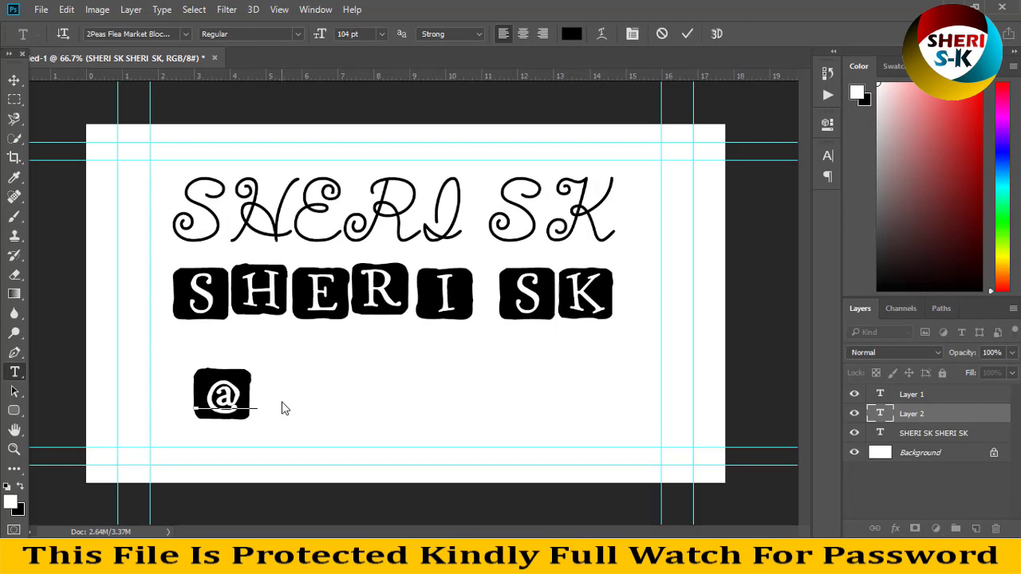
type("#$")
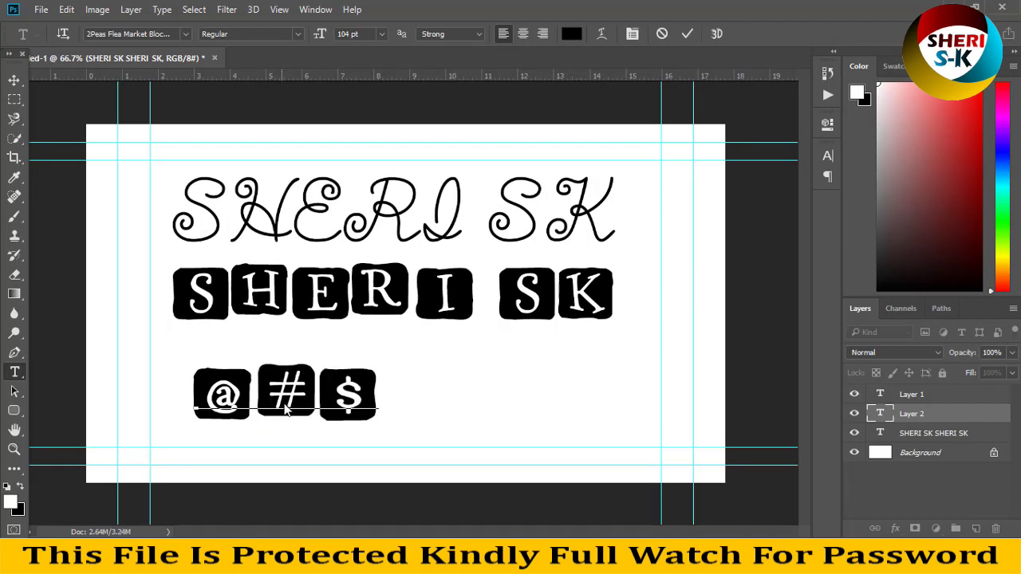
left_click(16, 80)
left_click(158, 58)
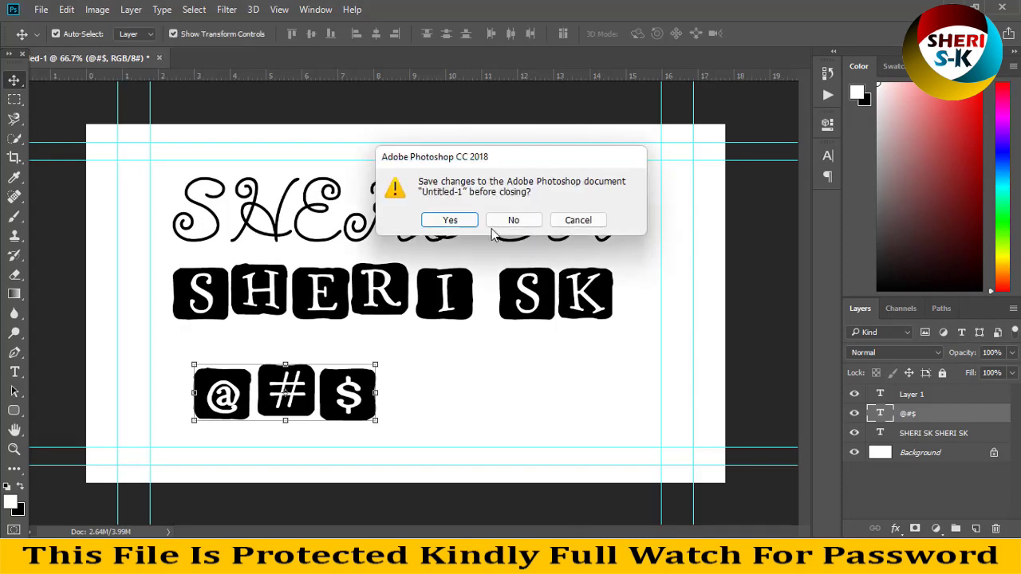
left_click(513, 221)
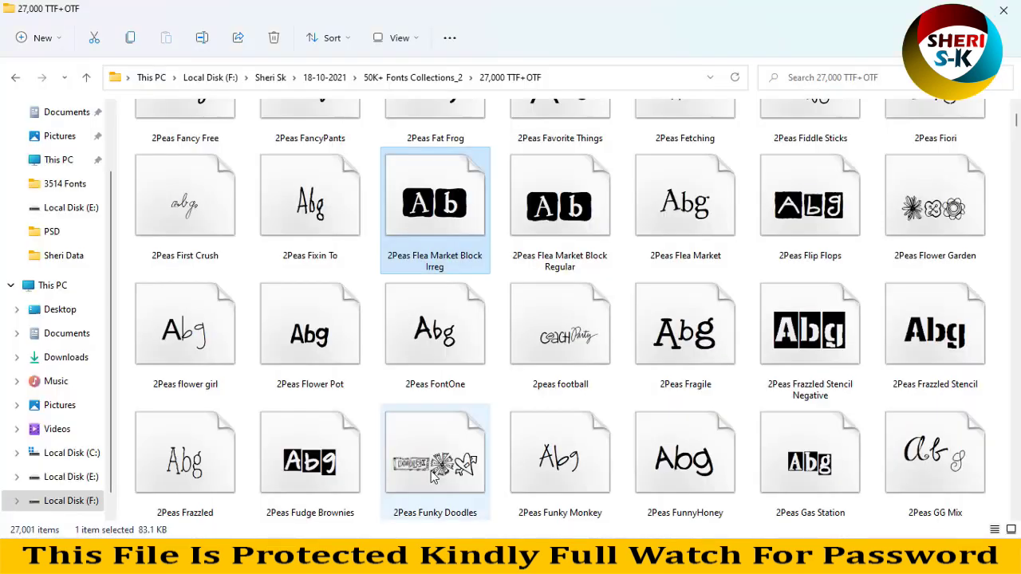
- Preview the 2Peas Inside Out font, close its preview, and go back to 50K+ Fonts Collections_2
scroll(427, 477, "down", 15)
scroll(426, 477, "up", 5)
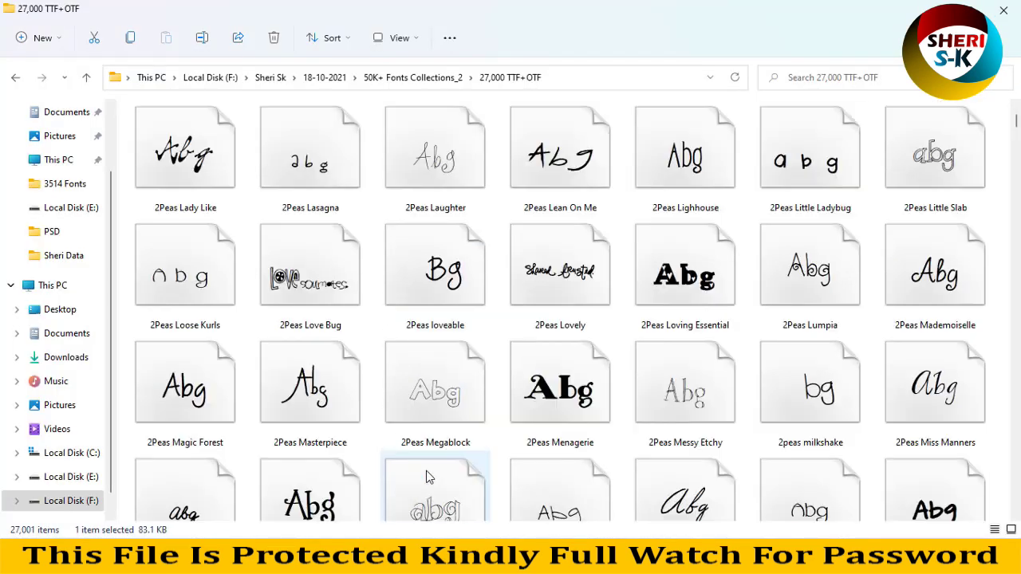
left_click(530, 163)
right_click(531, 161)
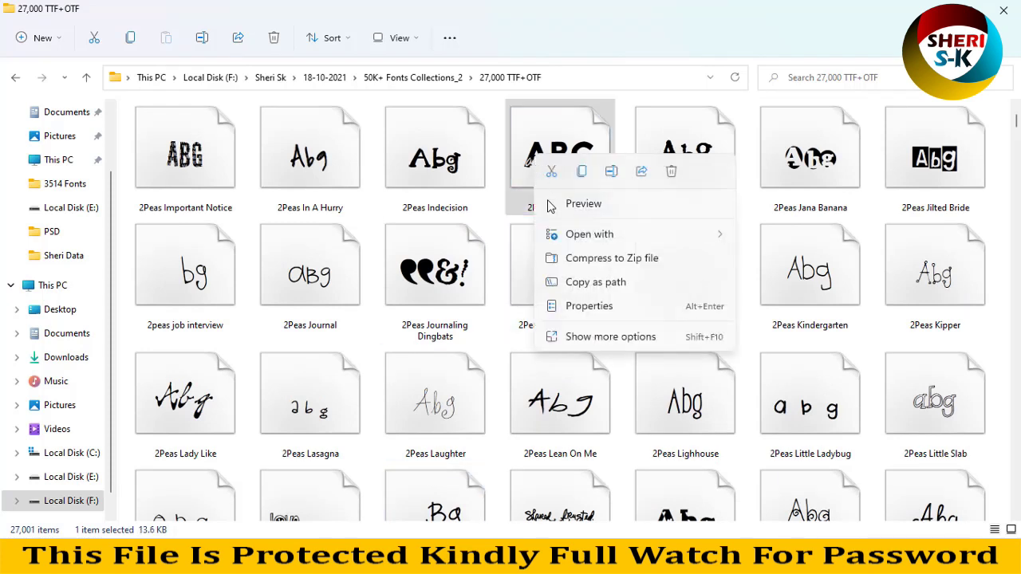
left_click(548, 203)
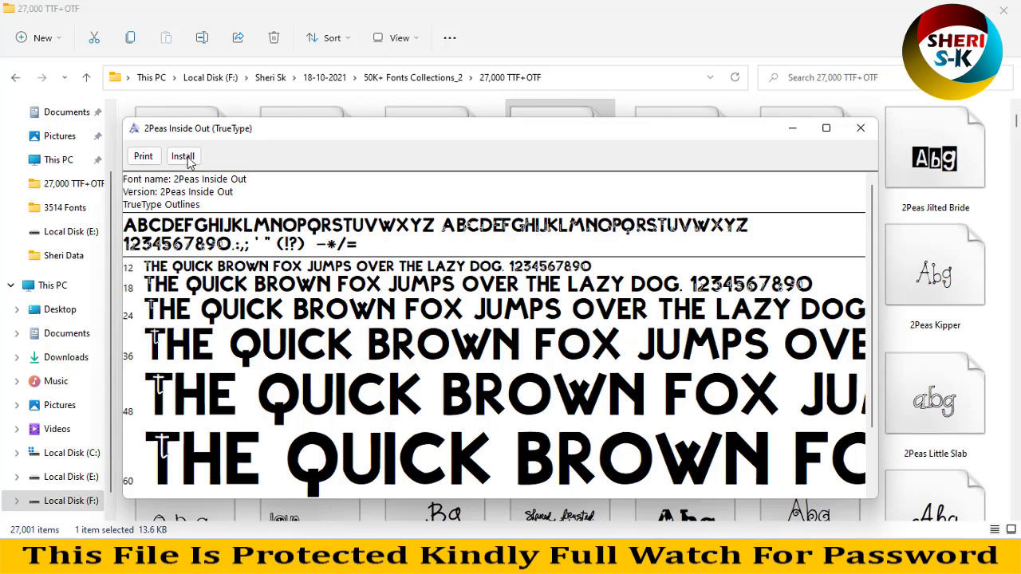
left_click(861, 127)
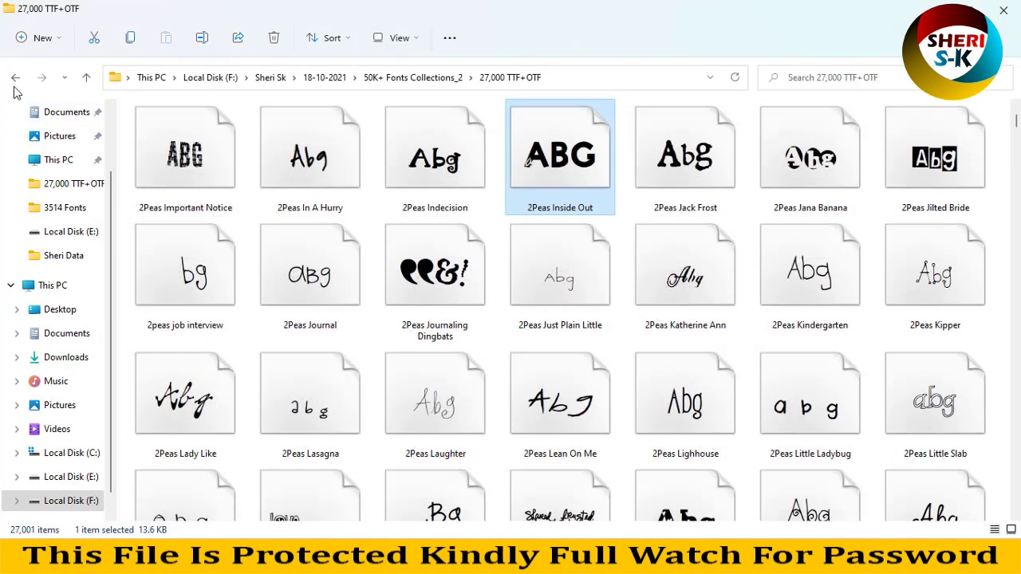
left_click(15, 77)
left_click(384, 219)
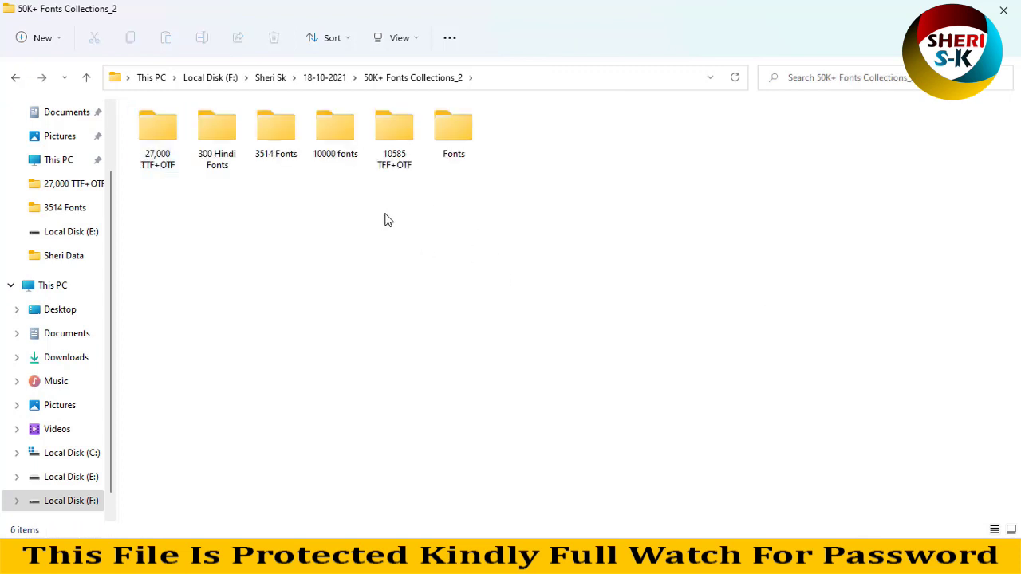